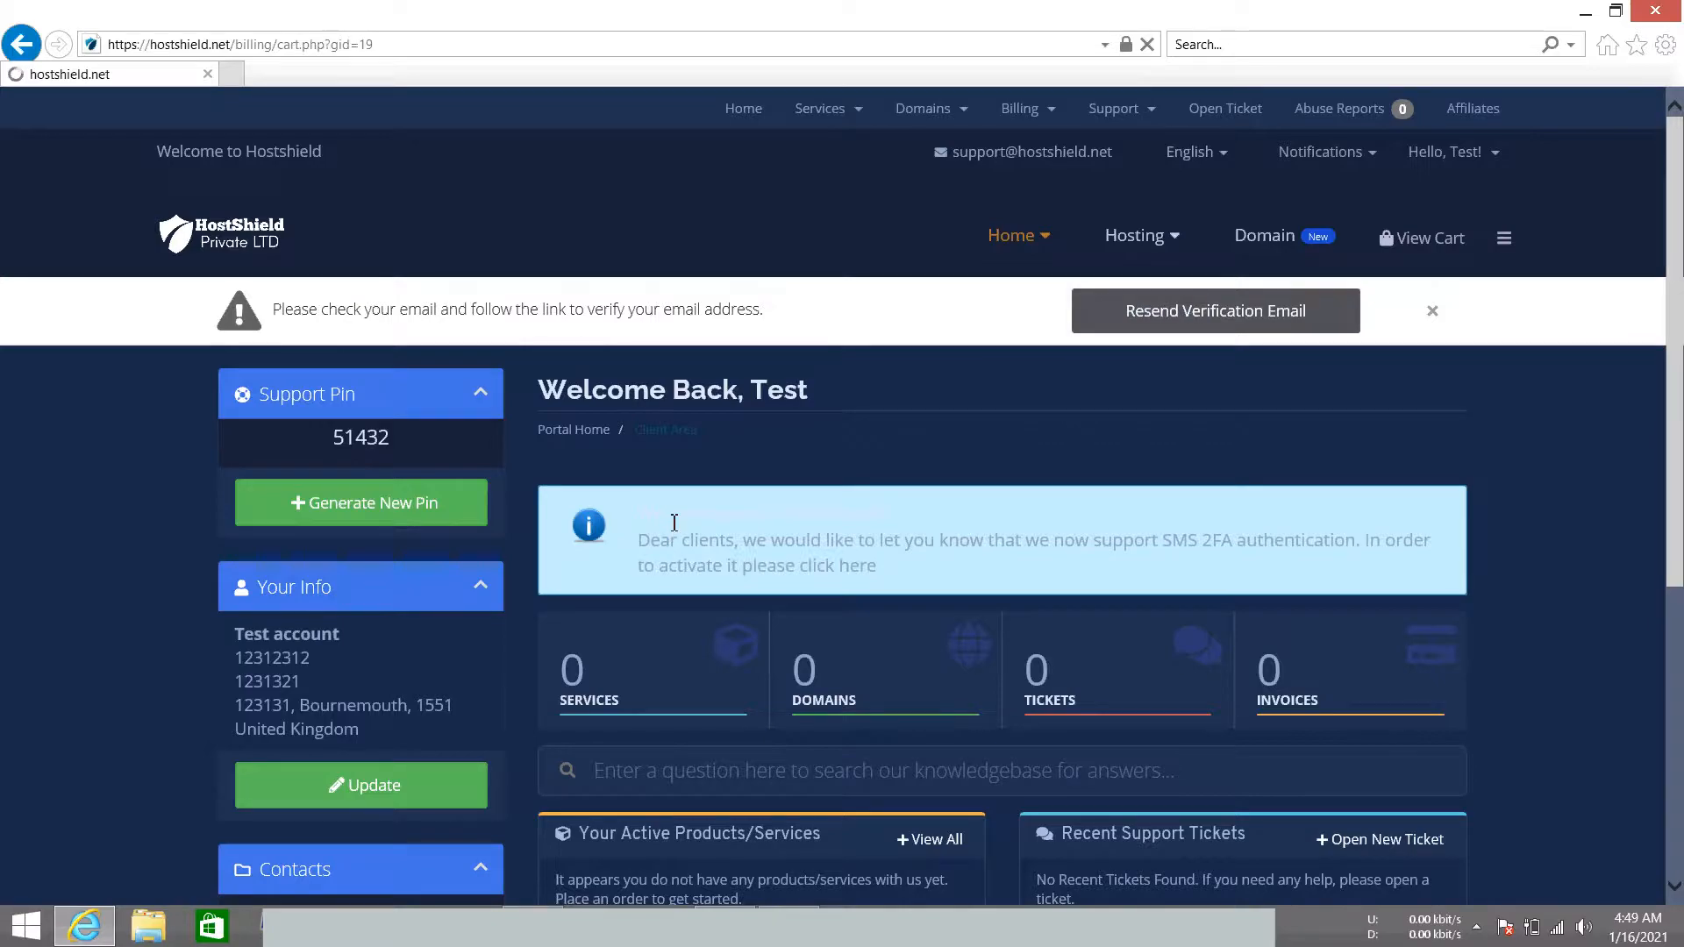
Add the Bronze shared hosting plan to the cart using the existing domain mycutebakery.tk with updated nameservers.
scroll(330, 606, "down", 4)
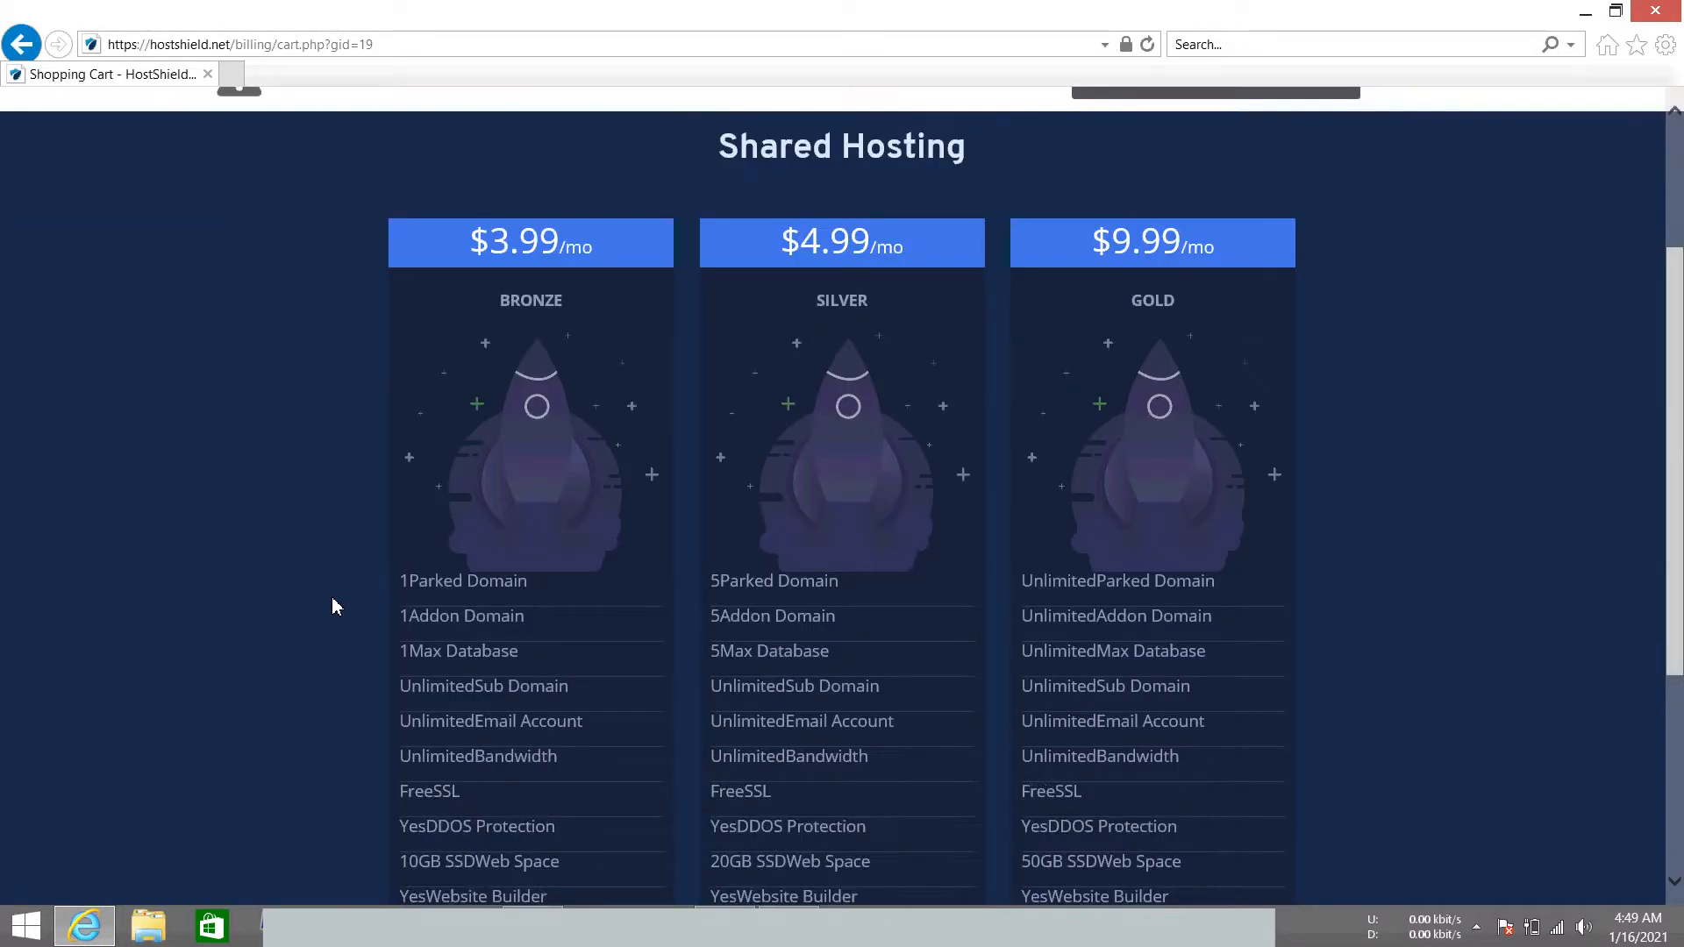
left_click(557, 697)
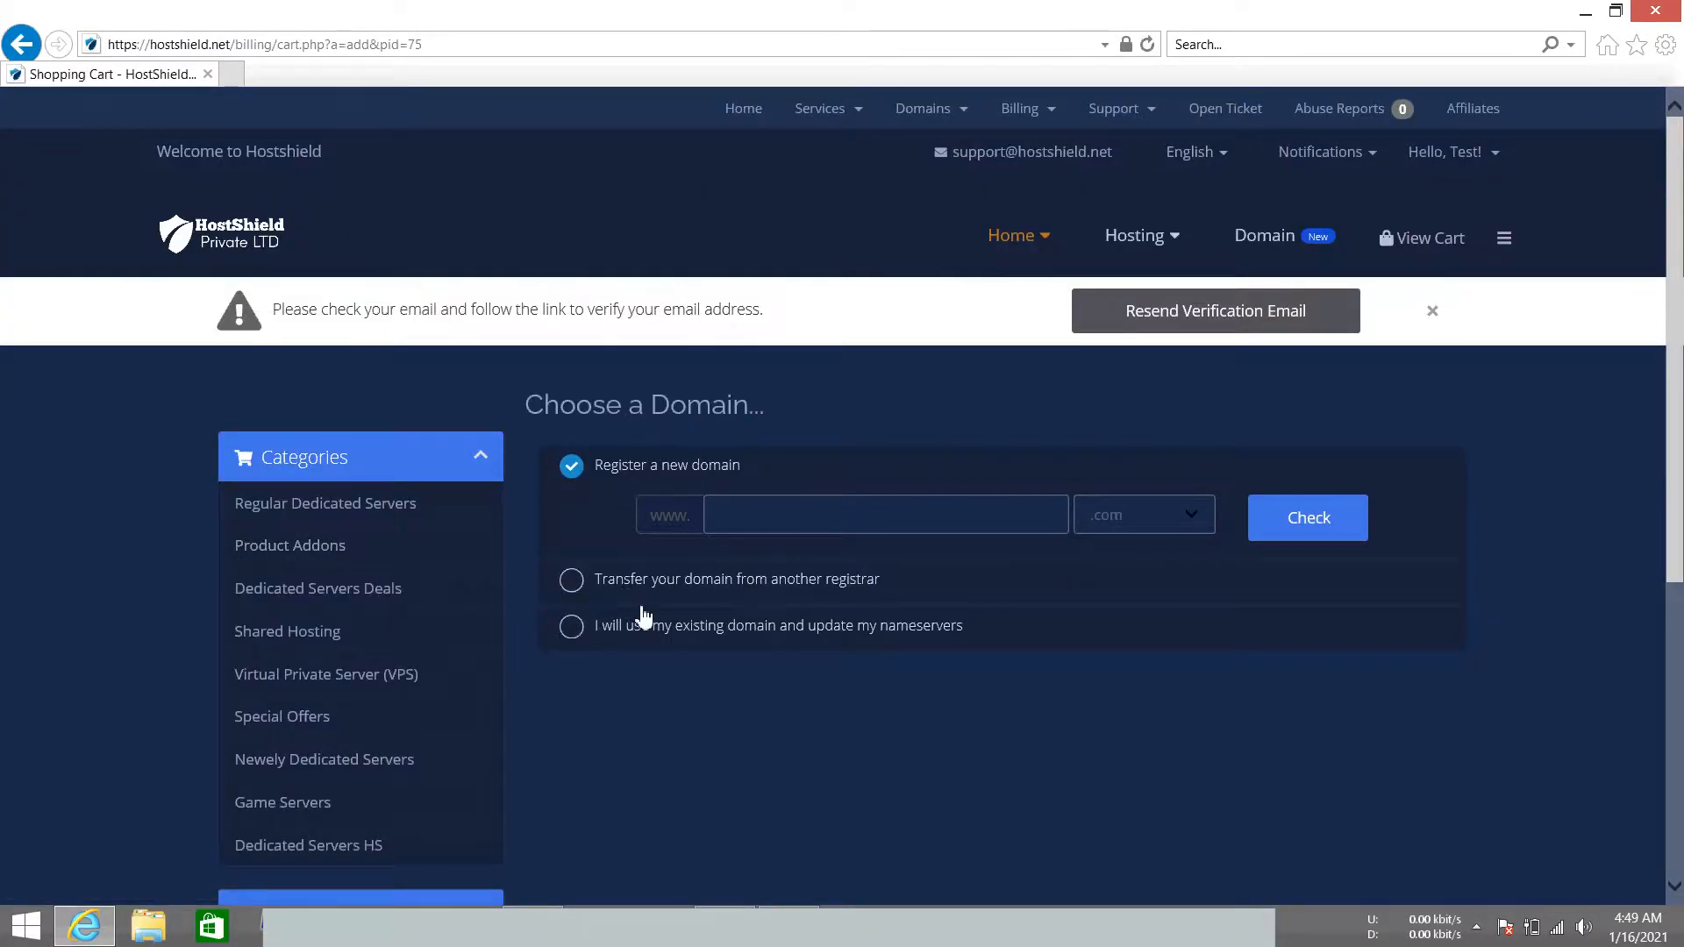
left_click(651, 627)
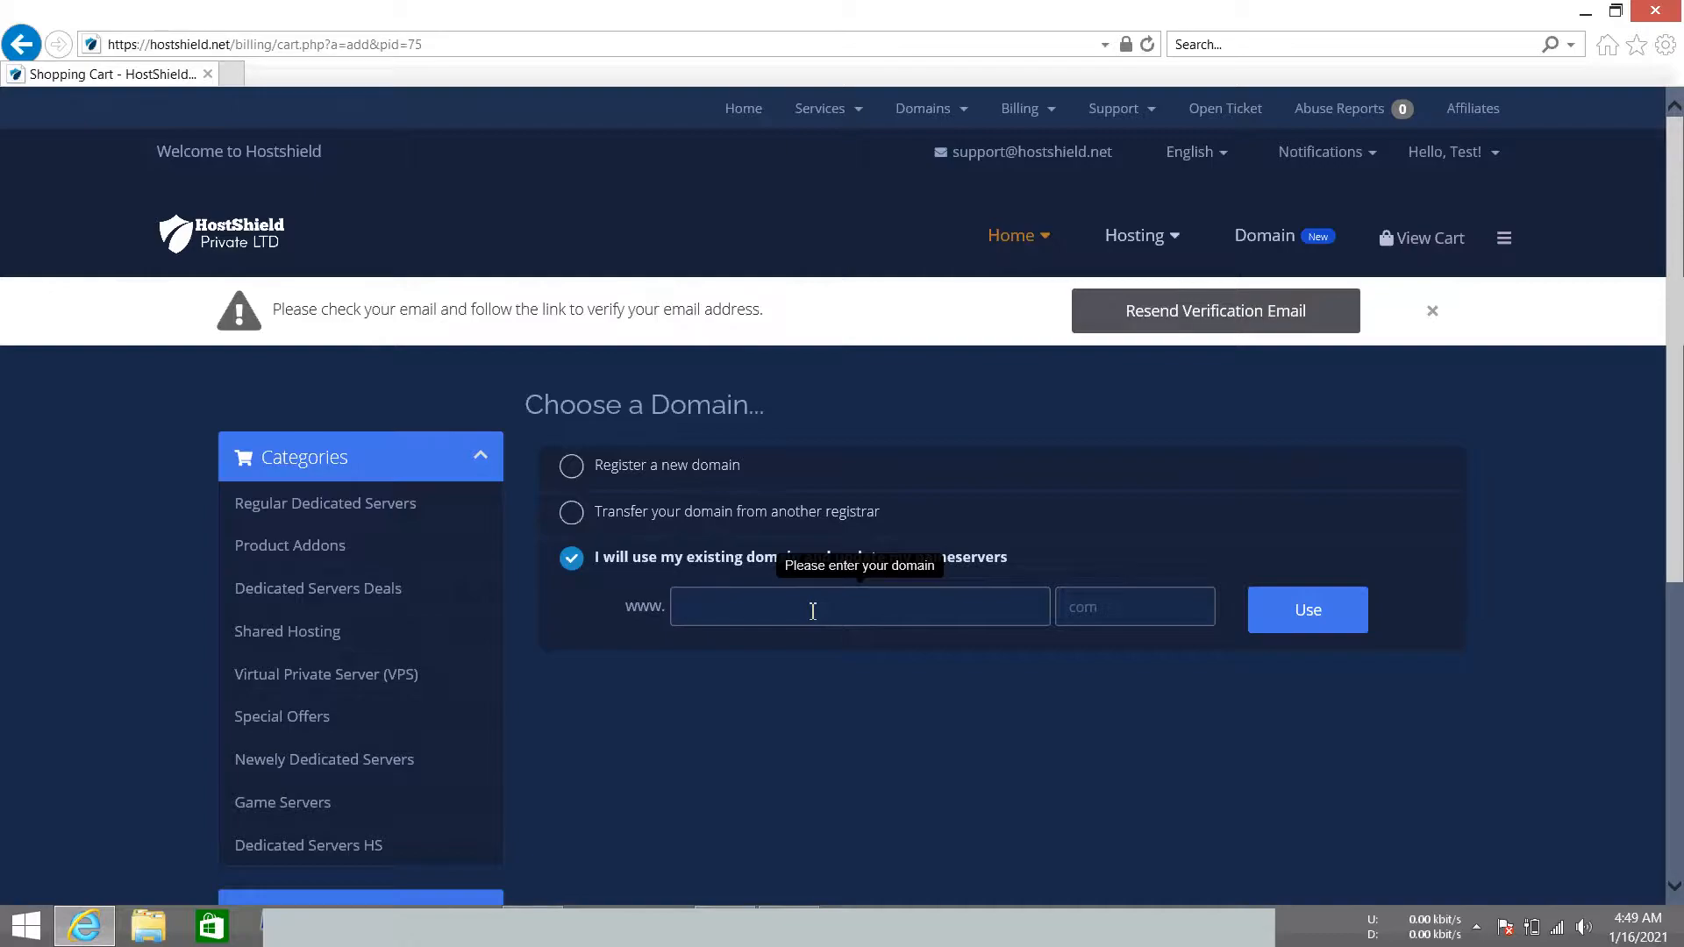
left_click(814, 612)
type("mycutebakery")
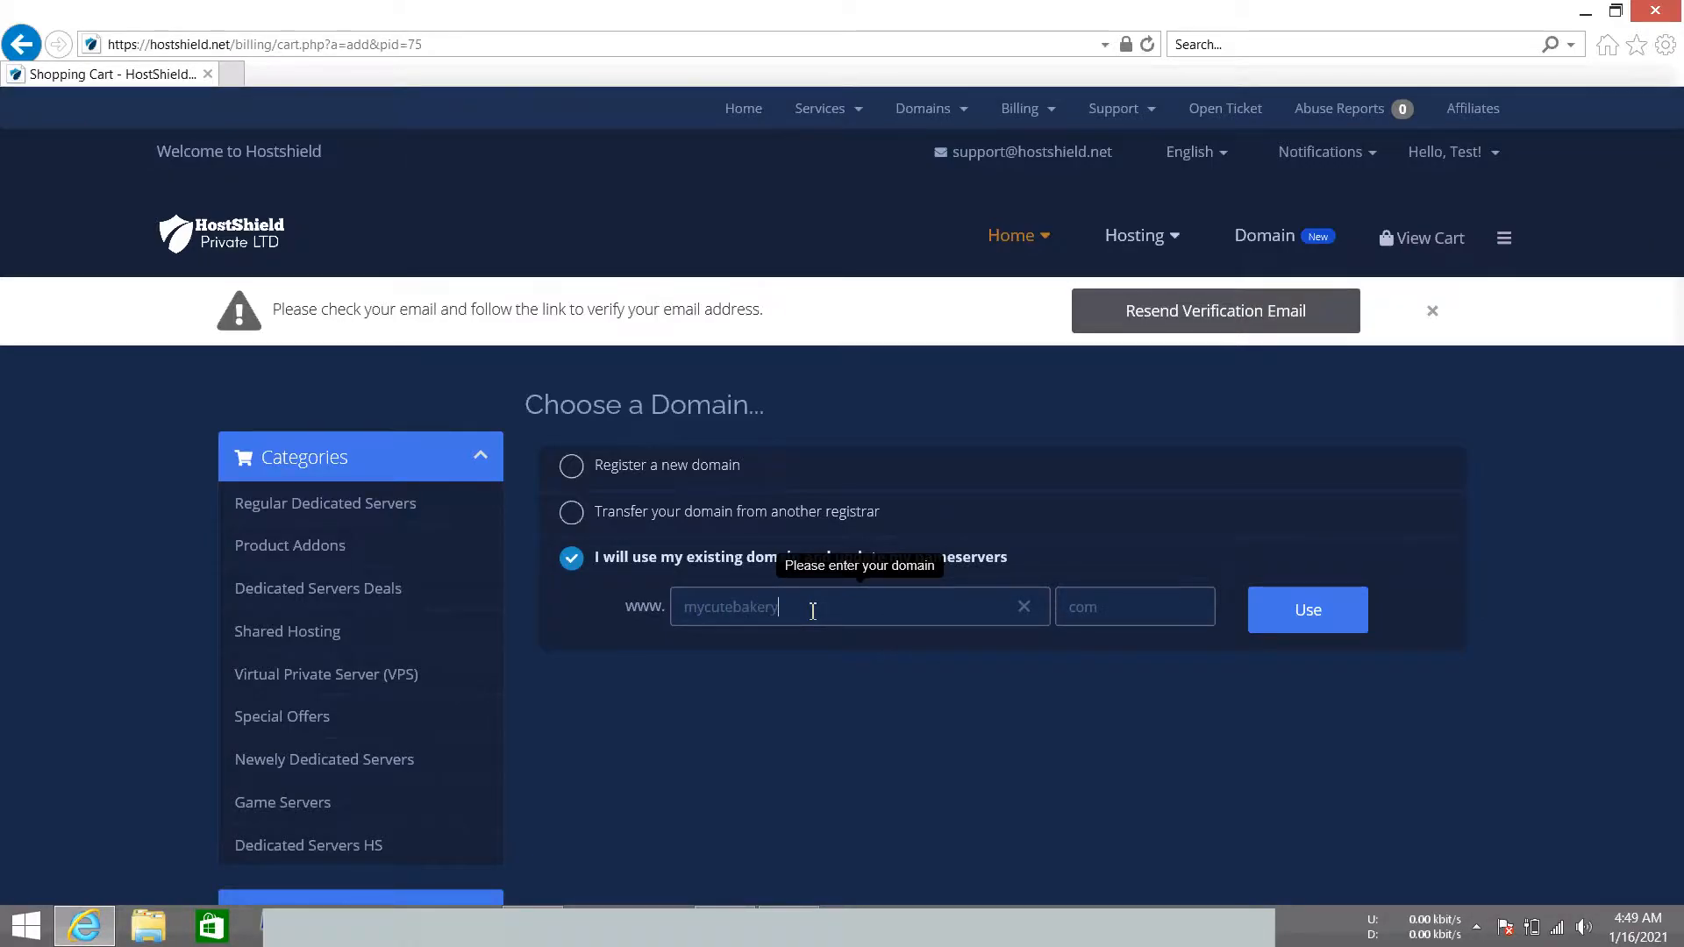
left_click(1164, 606)
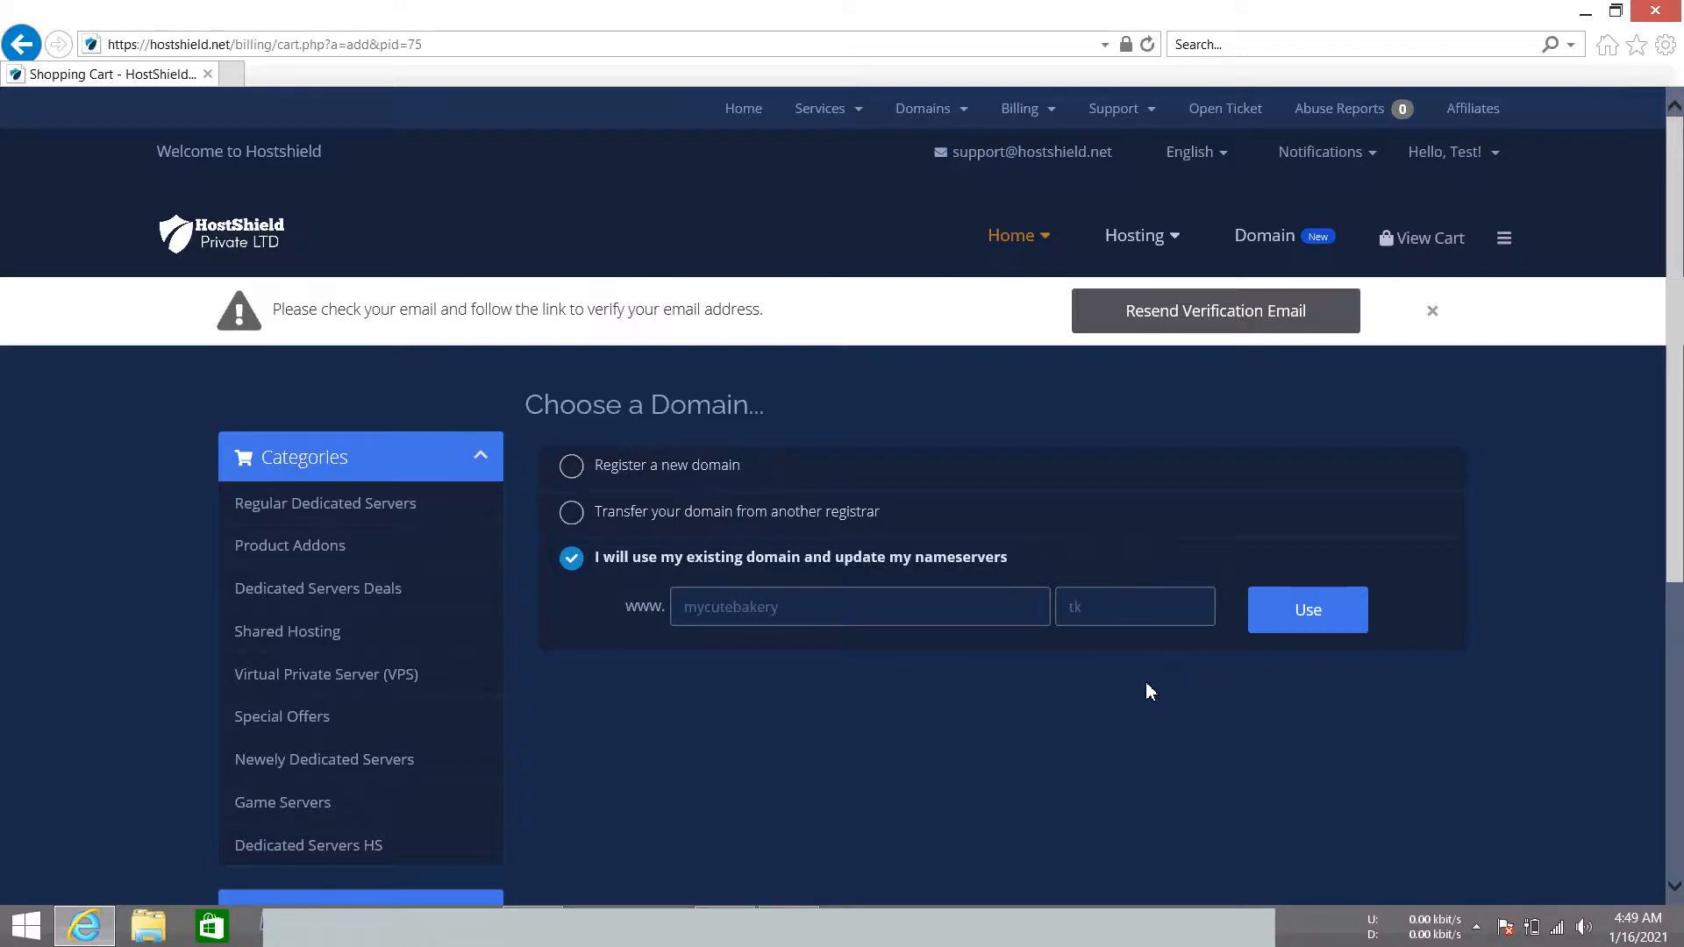
left_click(1308, 607)
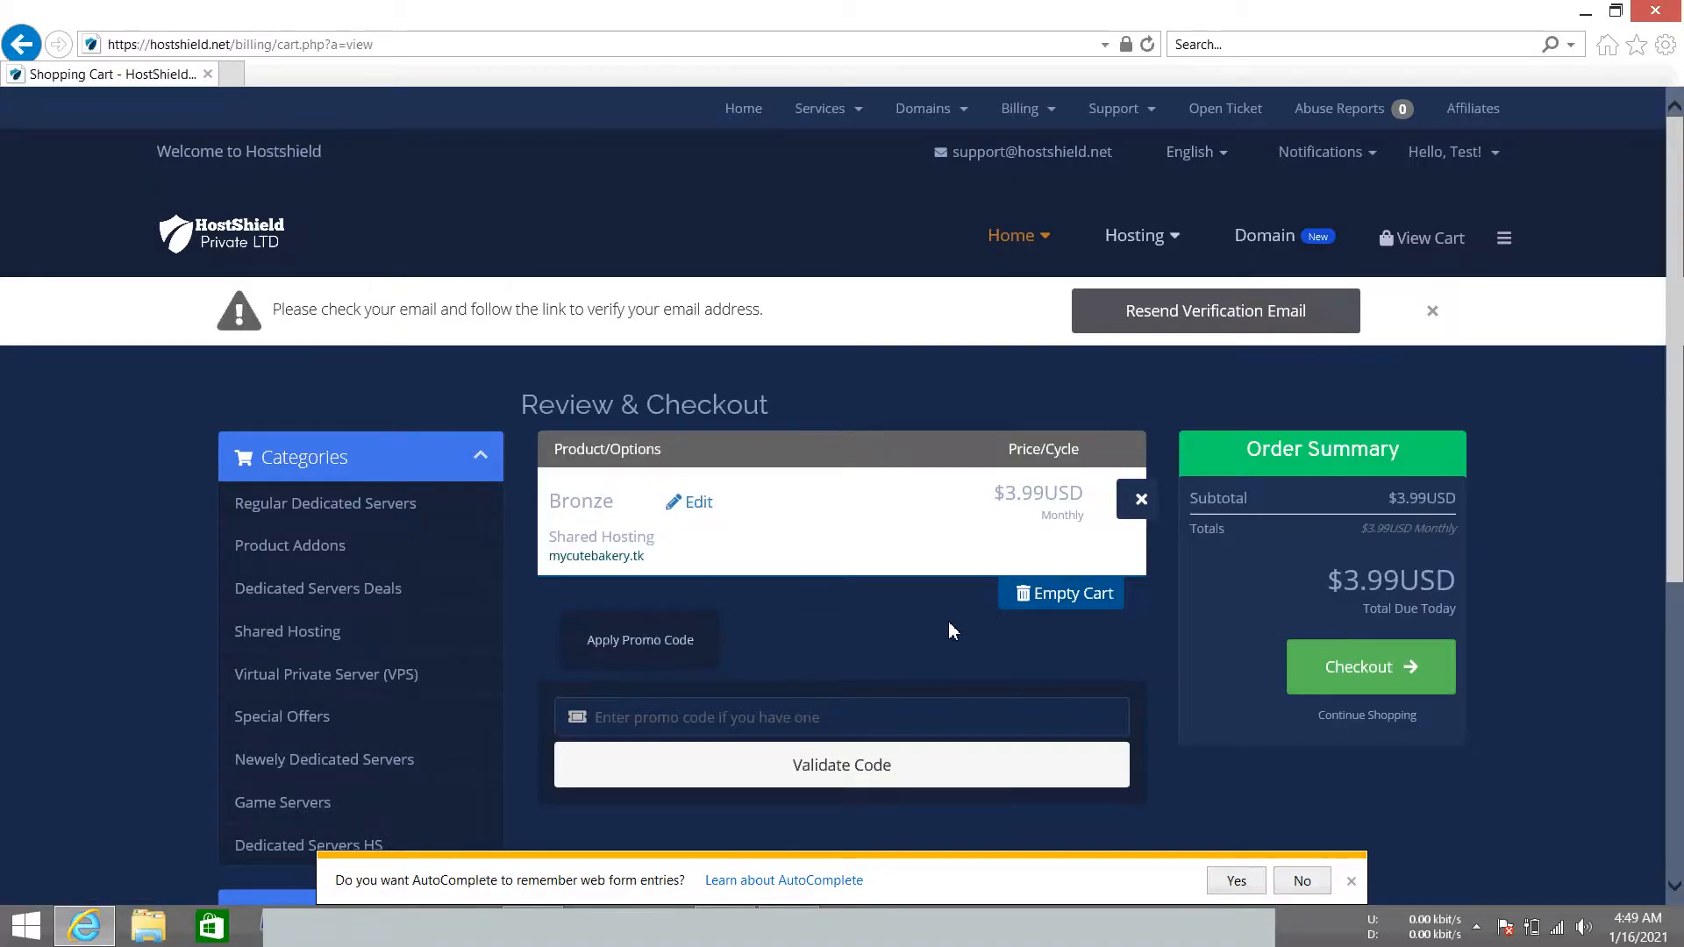
Dismiss the form-entry AutoComplete prompt and proceed to checkout with the Bronze hosting order.
scroll(949, 623, "down", 3)
left_click(1352, 881)
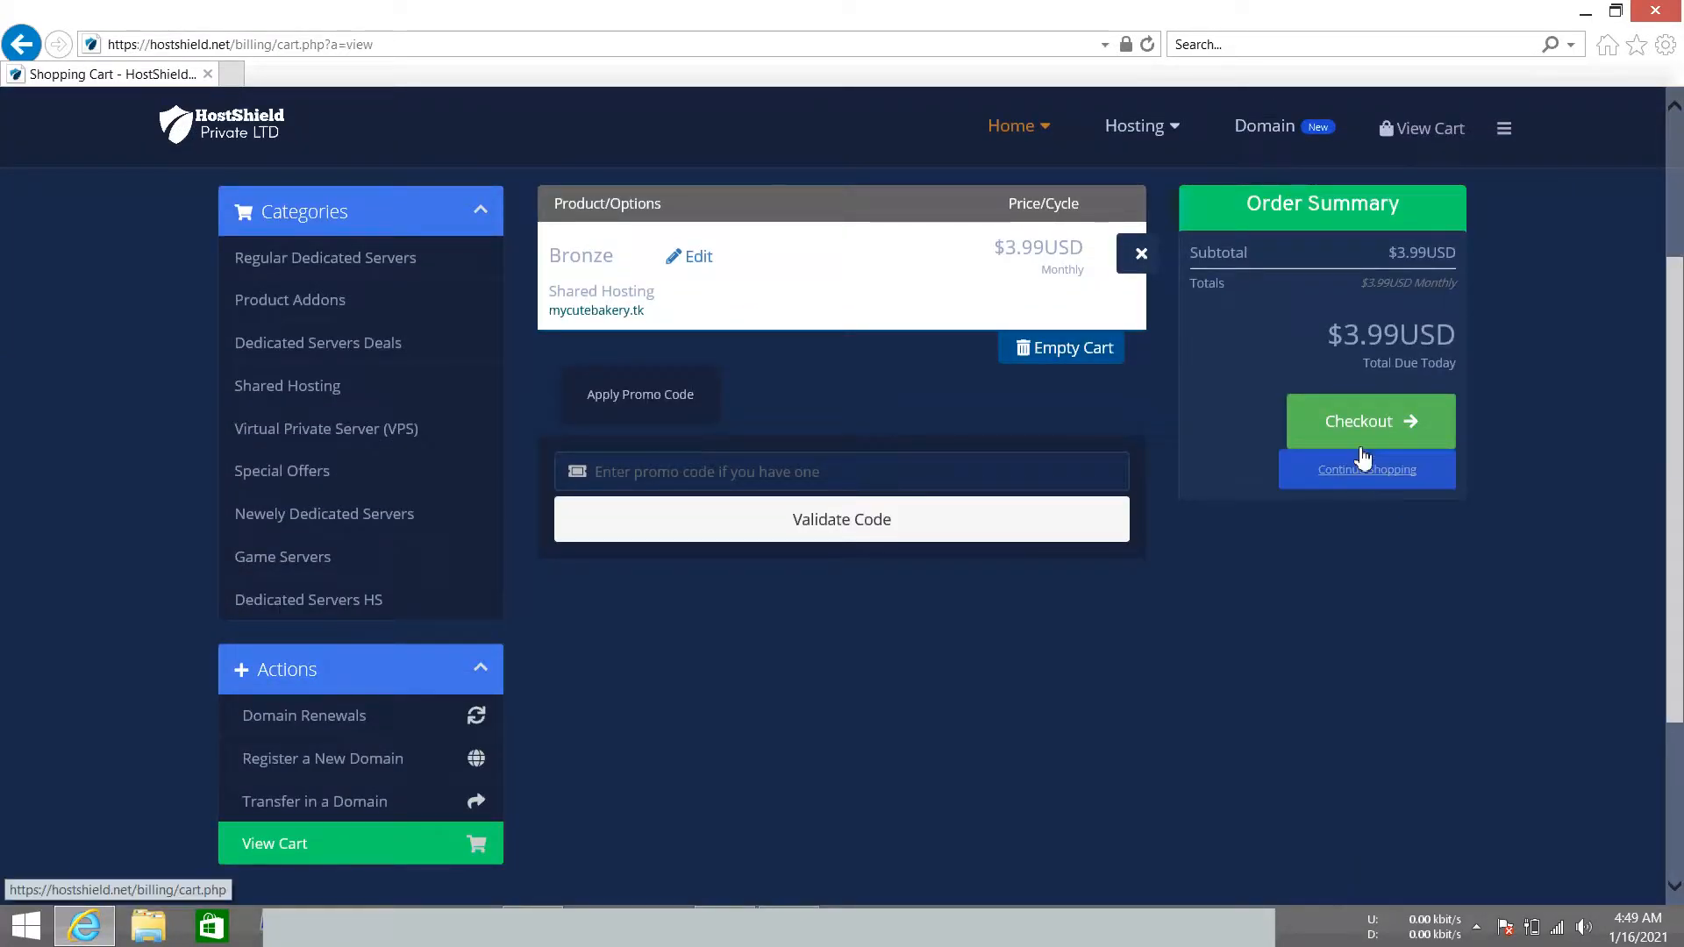
left_click(1326, 432)
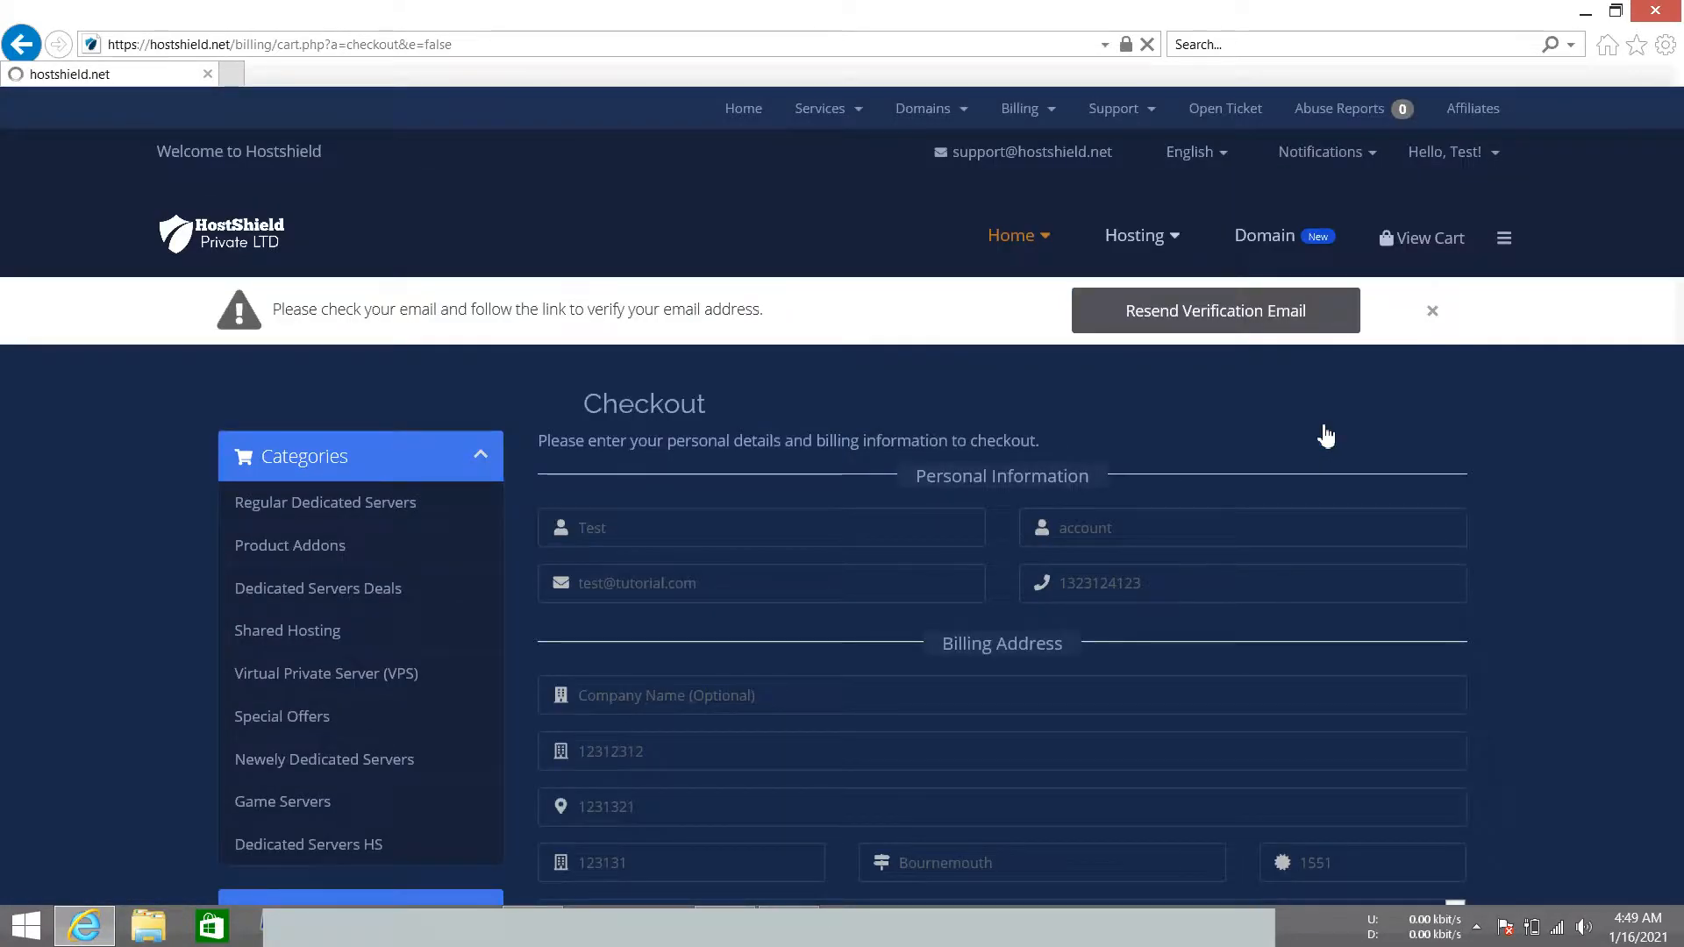
Agree to the Terms of Service, choose PayPal as the payment method and complete the order.
scroll(920, 652, "down", 5)
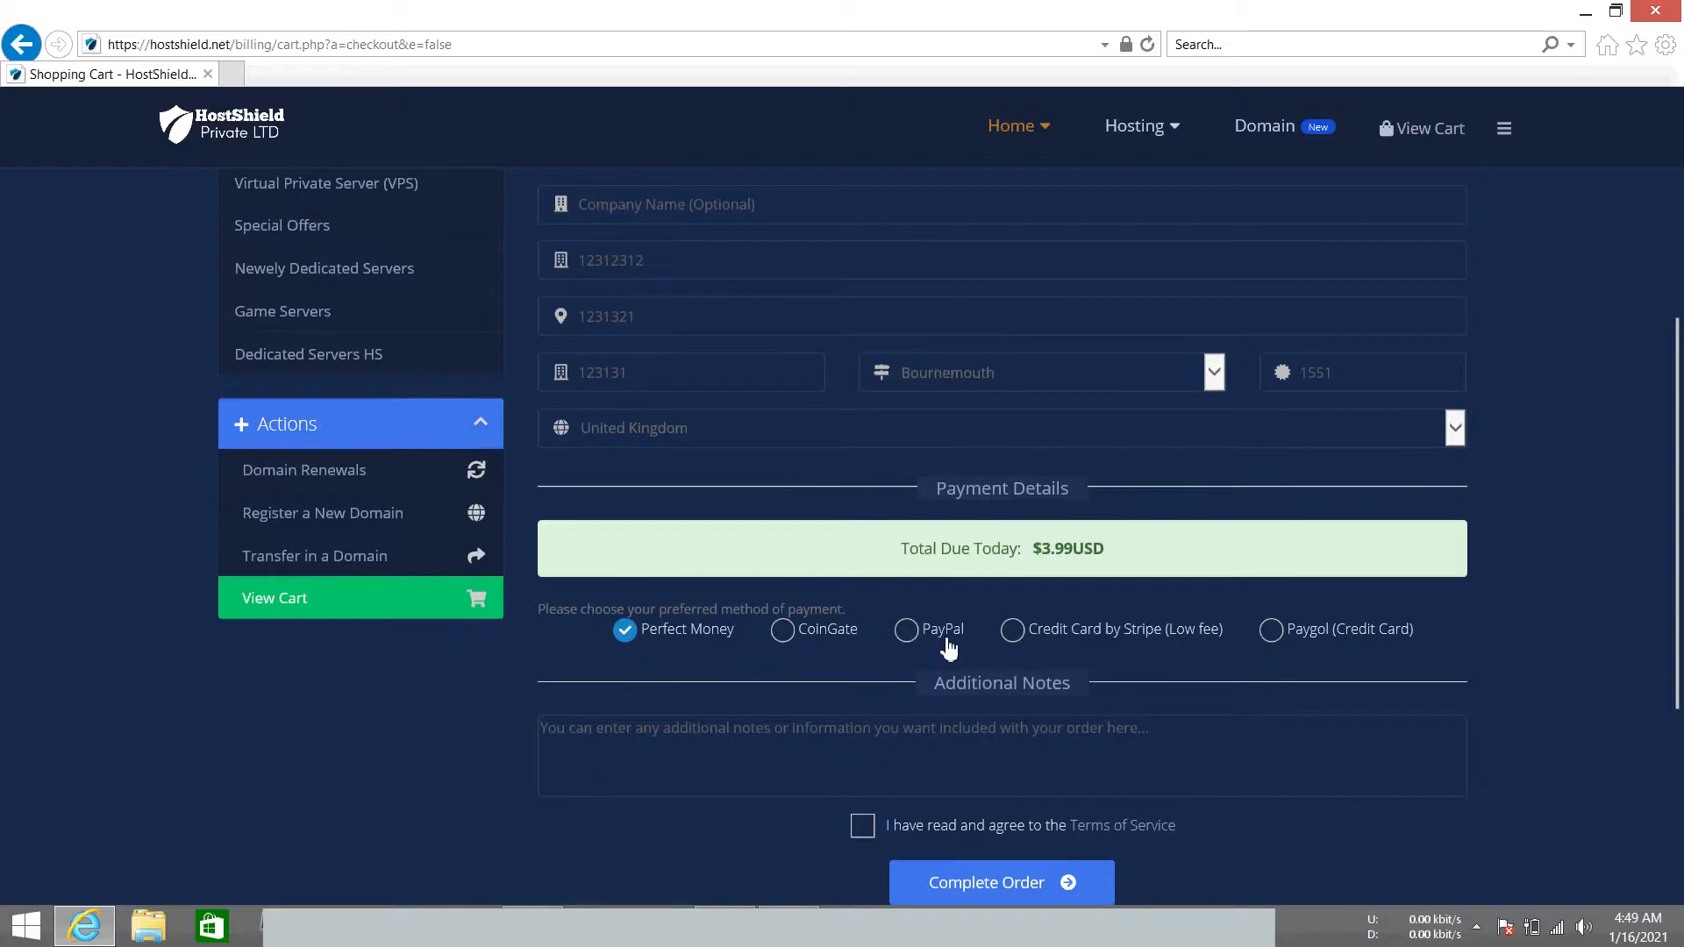
left_click(863, 829)
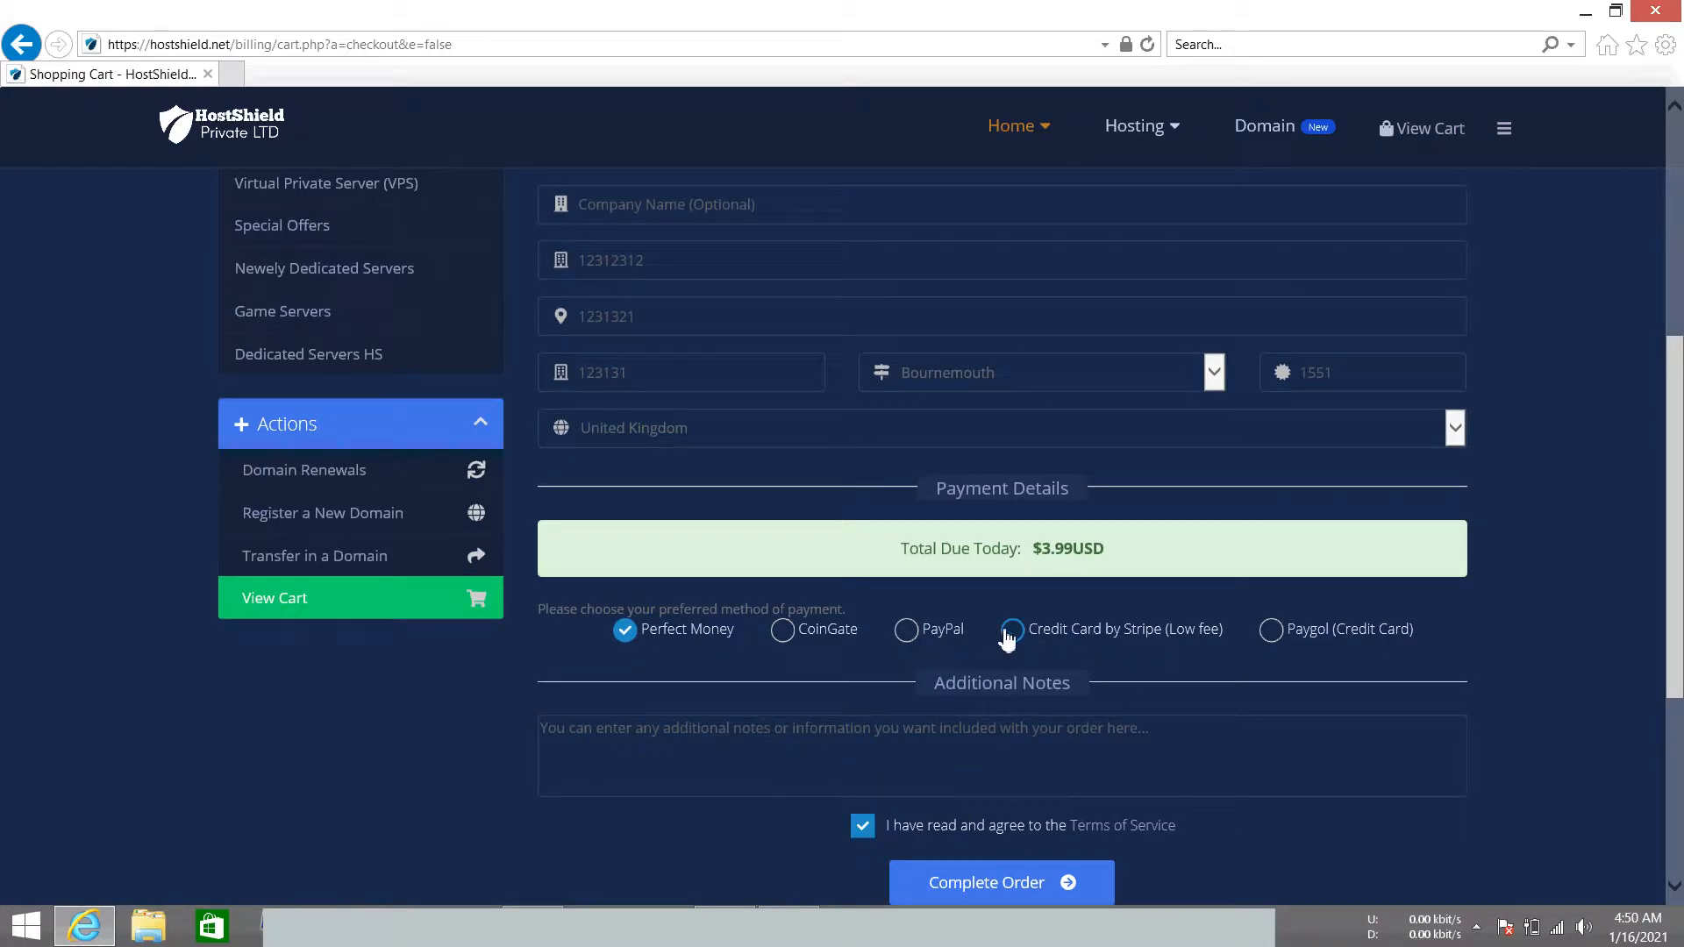
left_click(1270, 630)
left_click(915, 633)
scroll(916, 637, "down", 3)
left_click(982, 642)
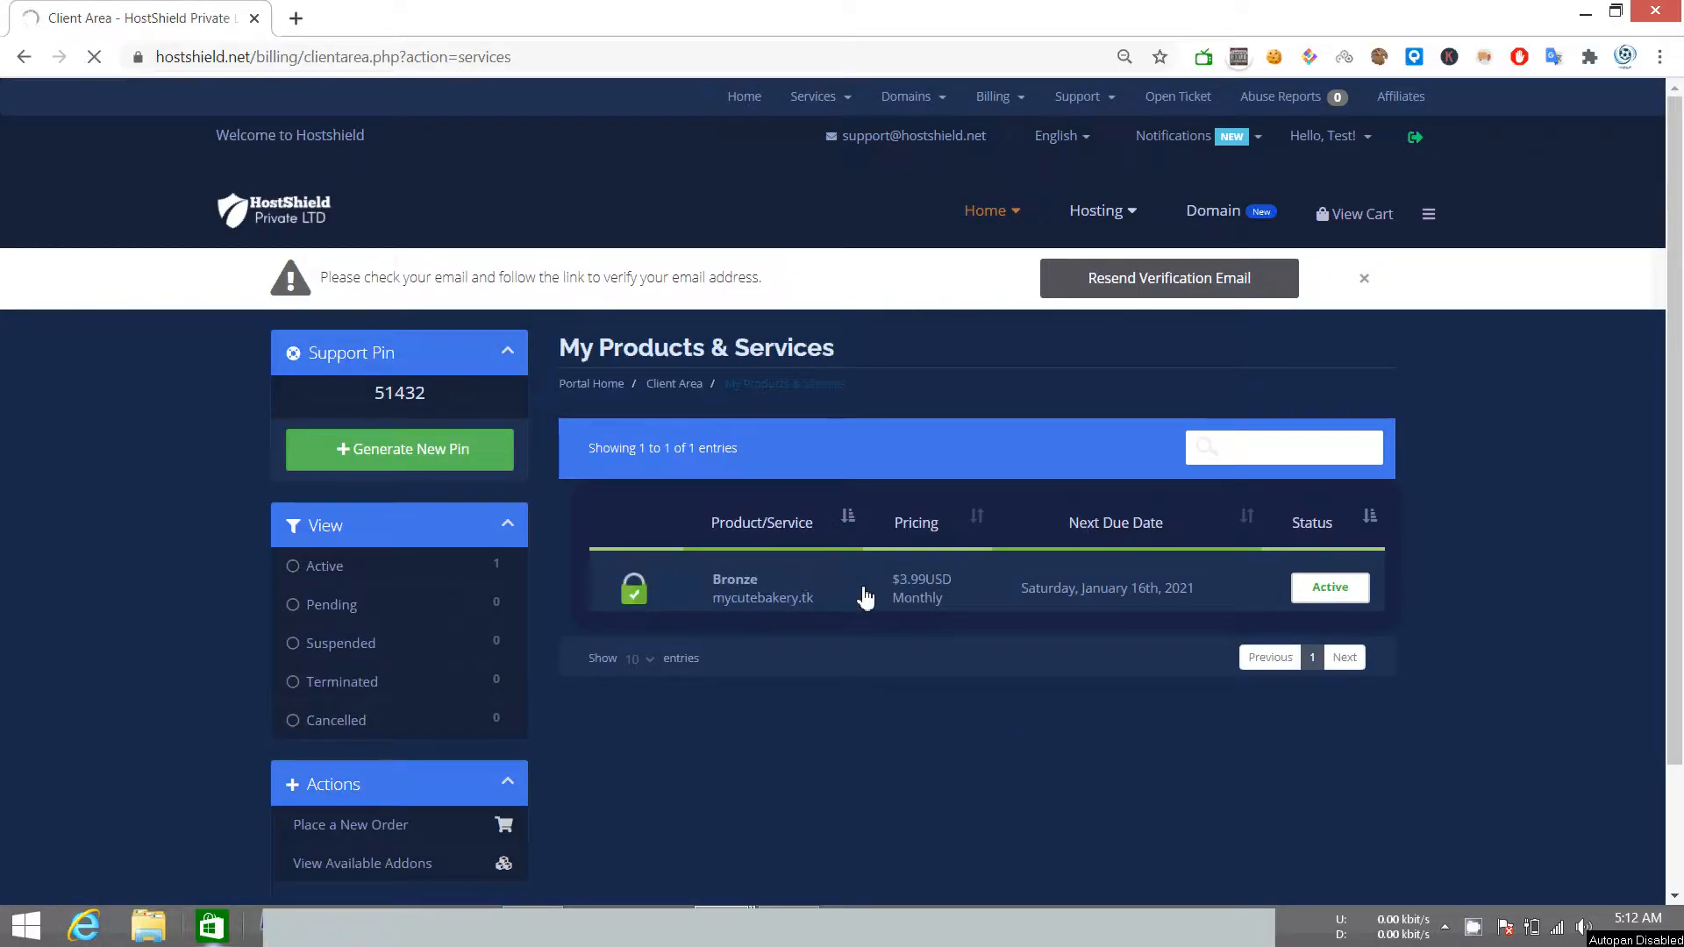
Log in to DirectAdmin from the hosting information of the Bronze service for mycutebakery.tk.
scroll(1026, 583, "down", 5)
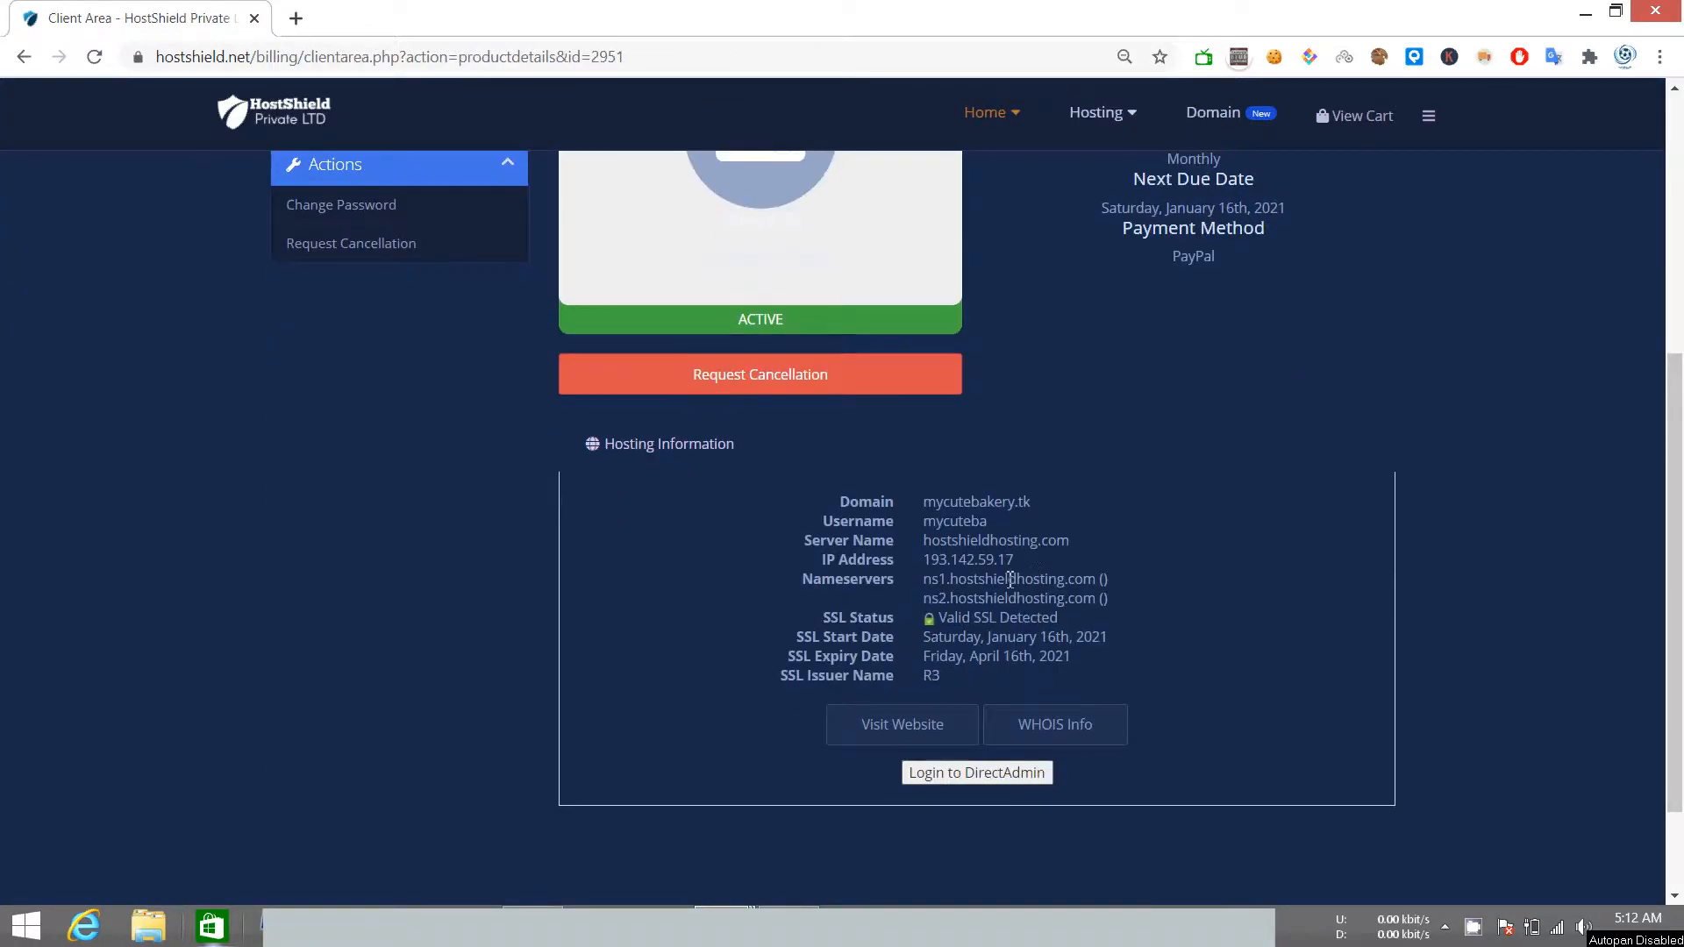
scroll(1011, 579, "down", 2)
left_click(981, 648)
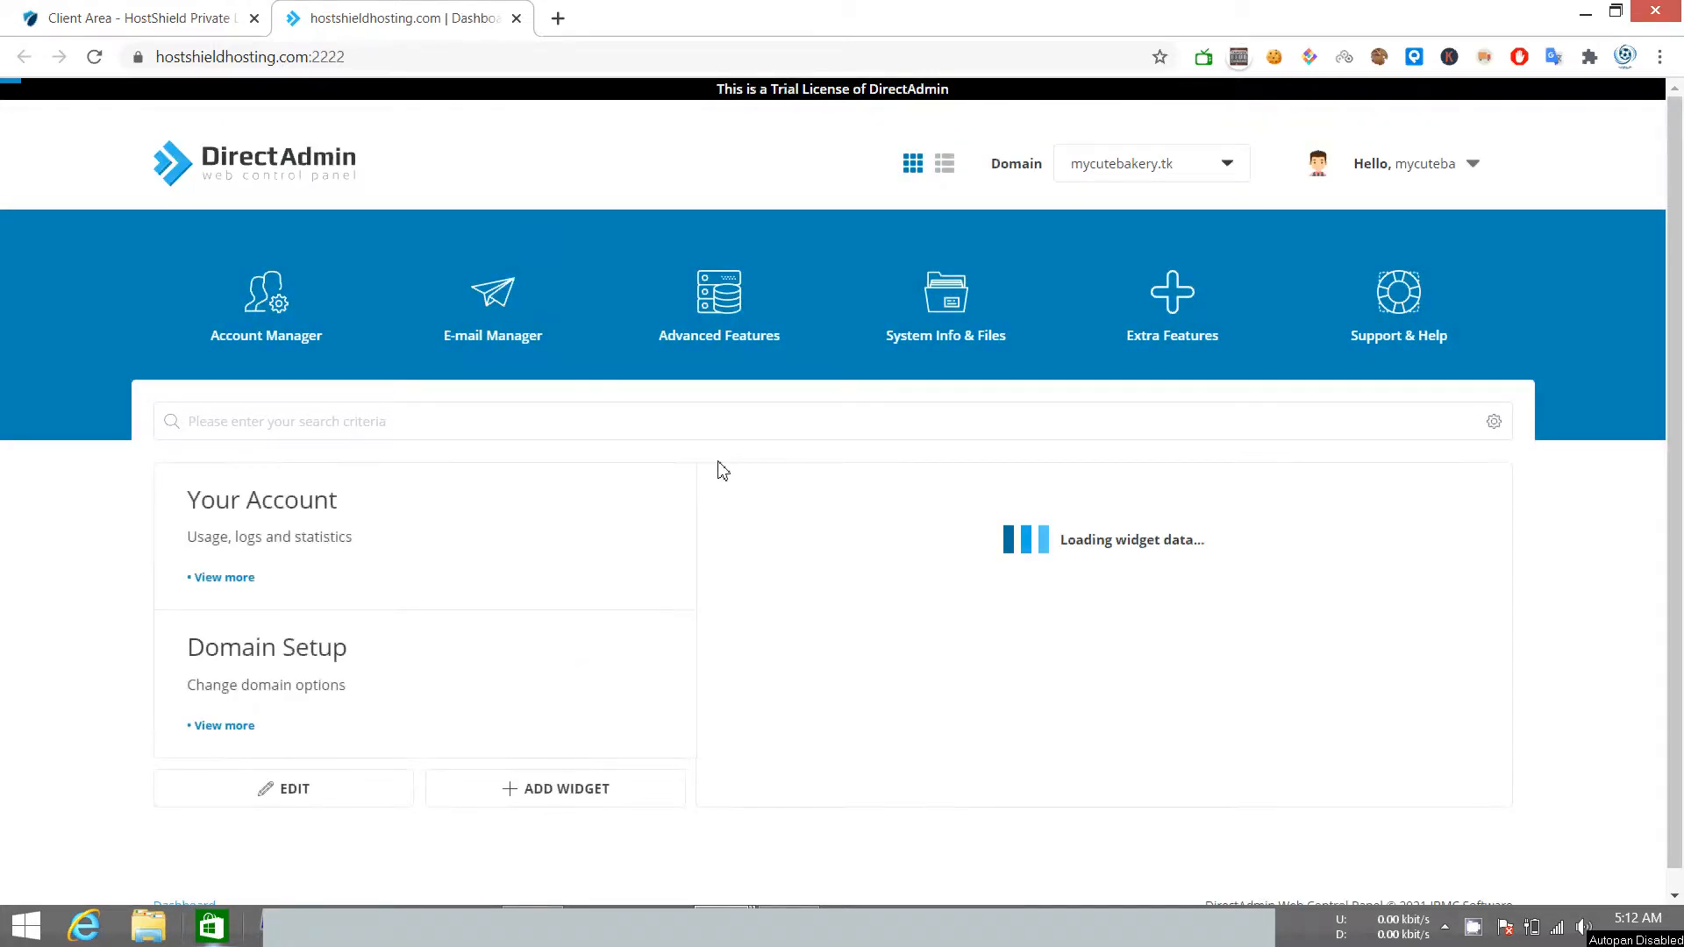
scroll(424, 417, "down", 1)
mouse_move(269, 248)
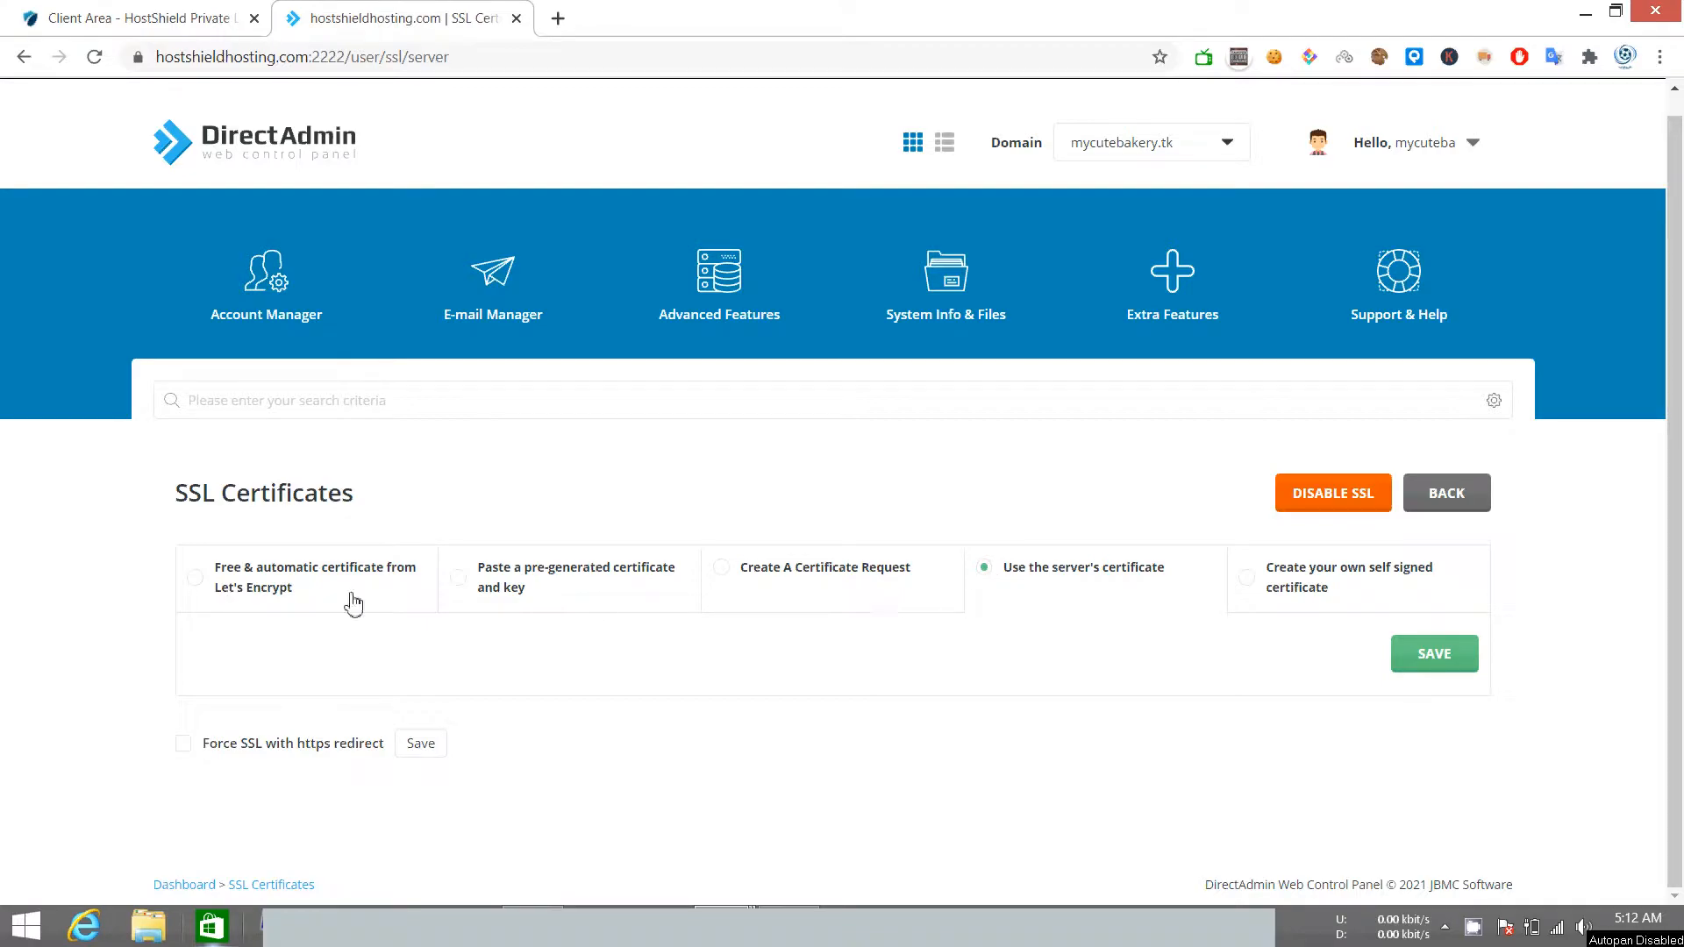
left_click(243, 581)
scroll(243, 581, "down", 3)
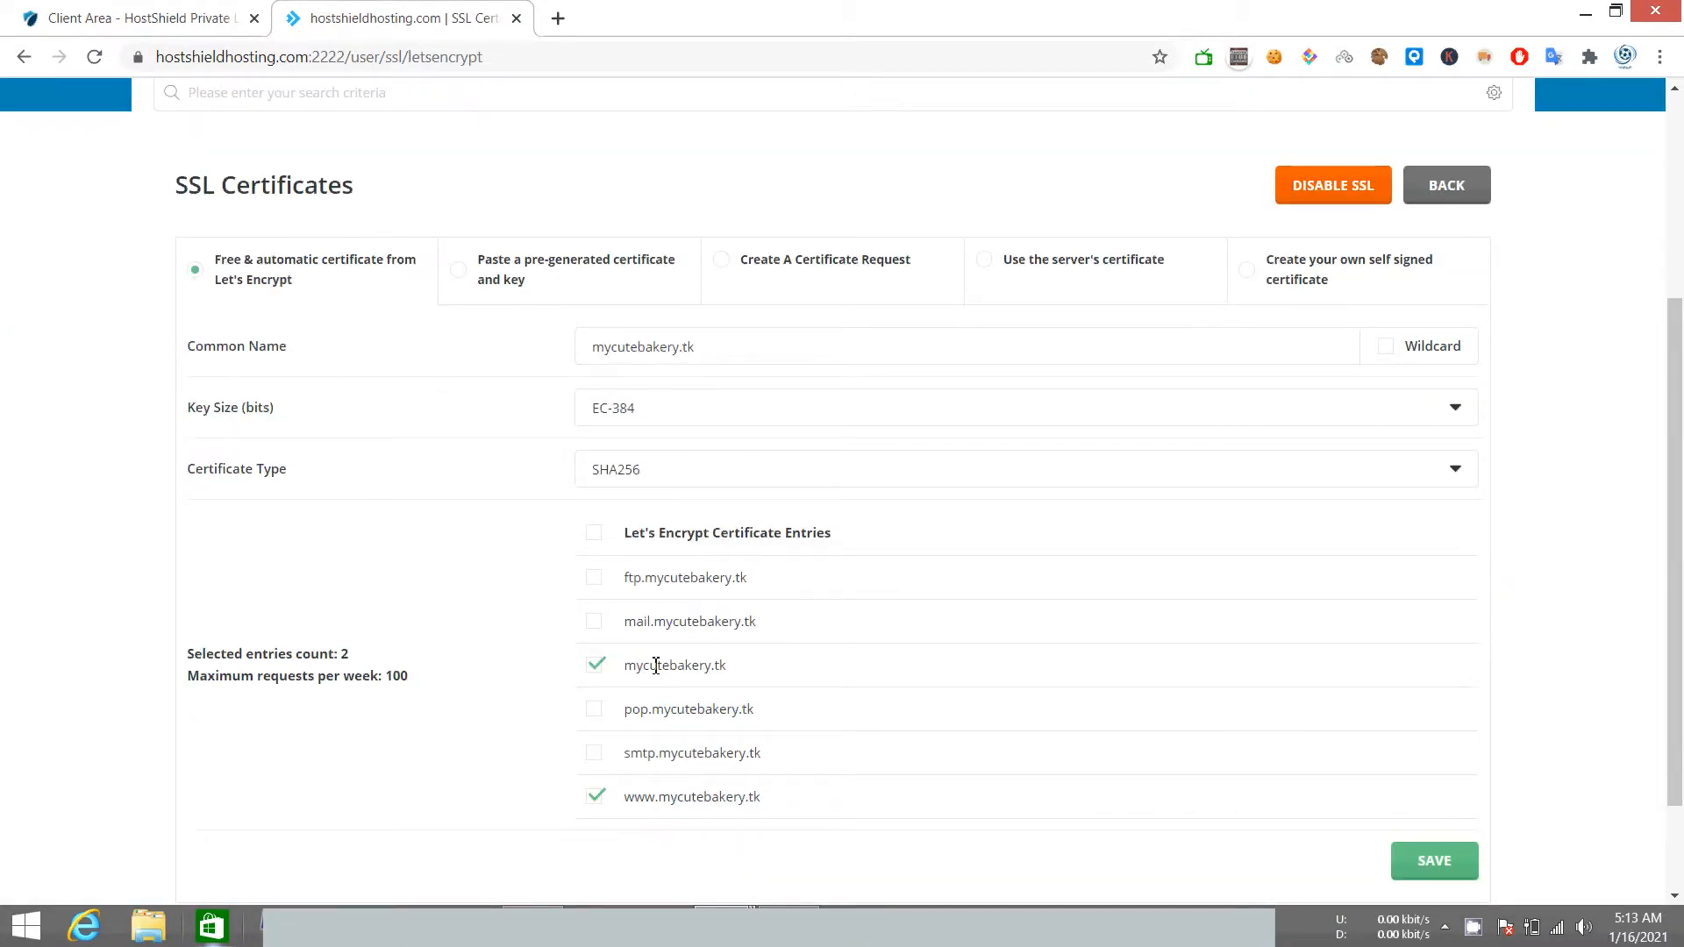
scroll(535, 640, "down", 1)
left_click(1427, 762)
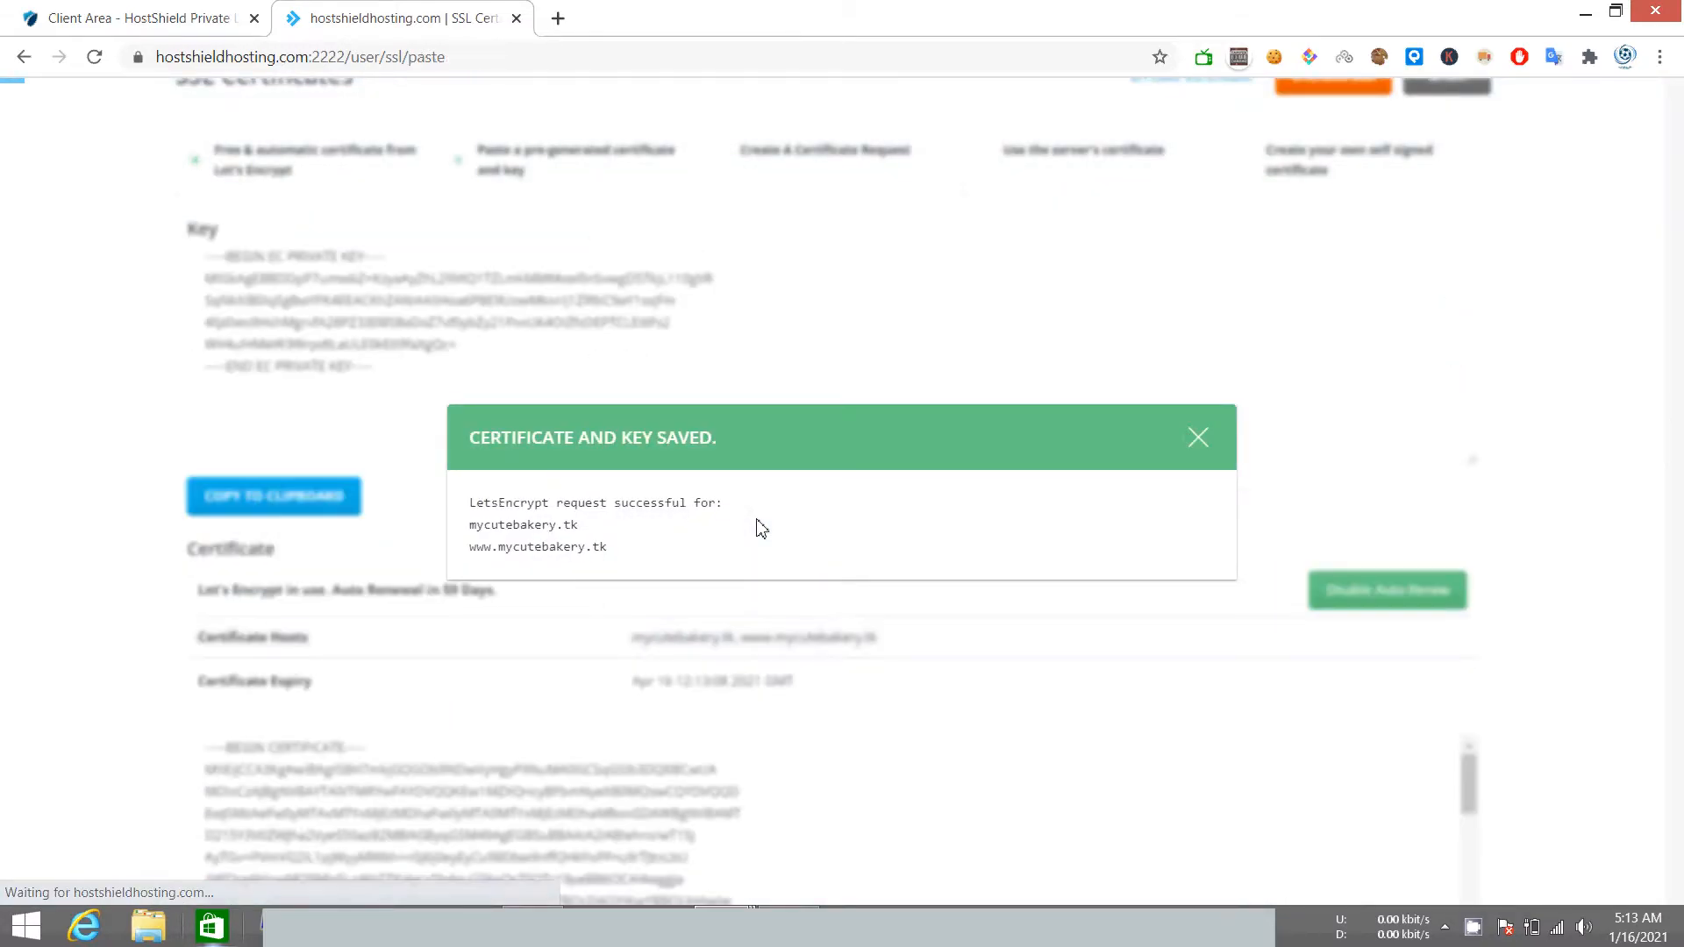
left_click(1201, 443)
Open the SitePad Website Builder and start creating a new site.
scroll(1008, 308, "up", 5)
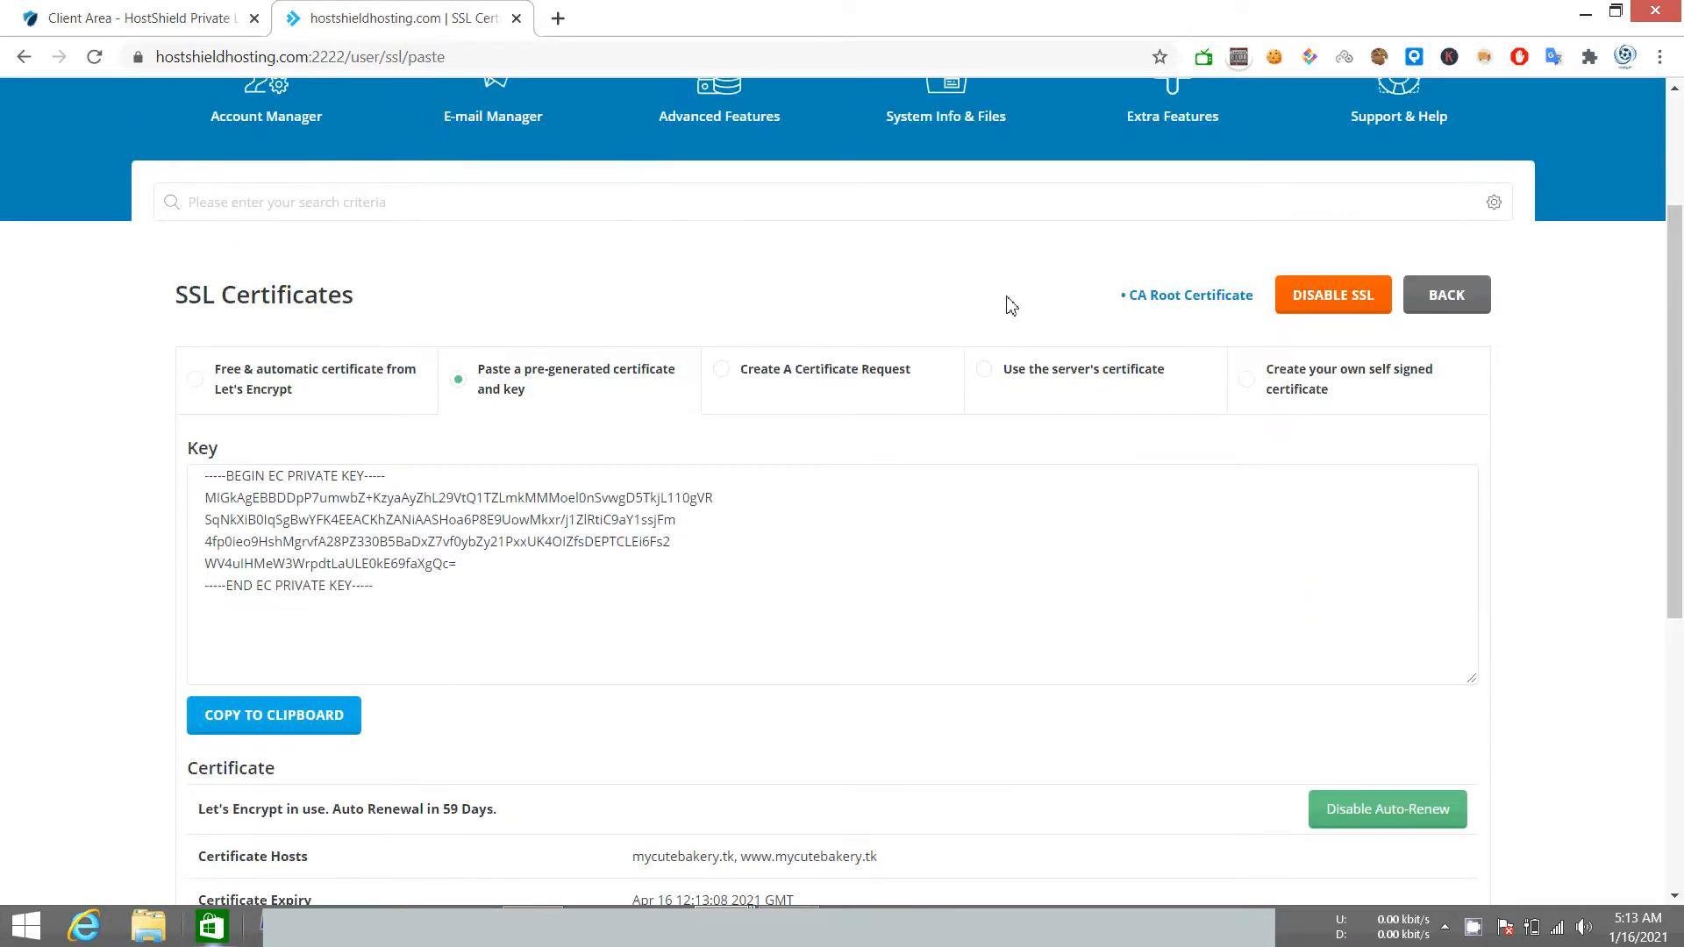
mouse_move(1092, 379)
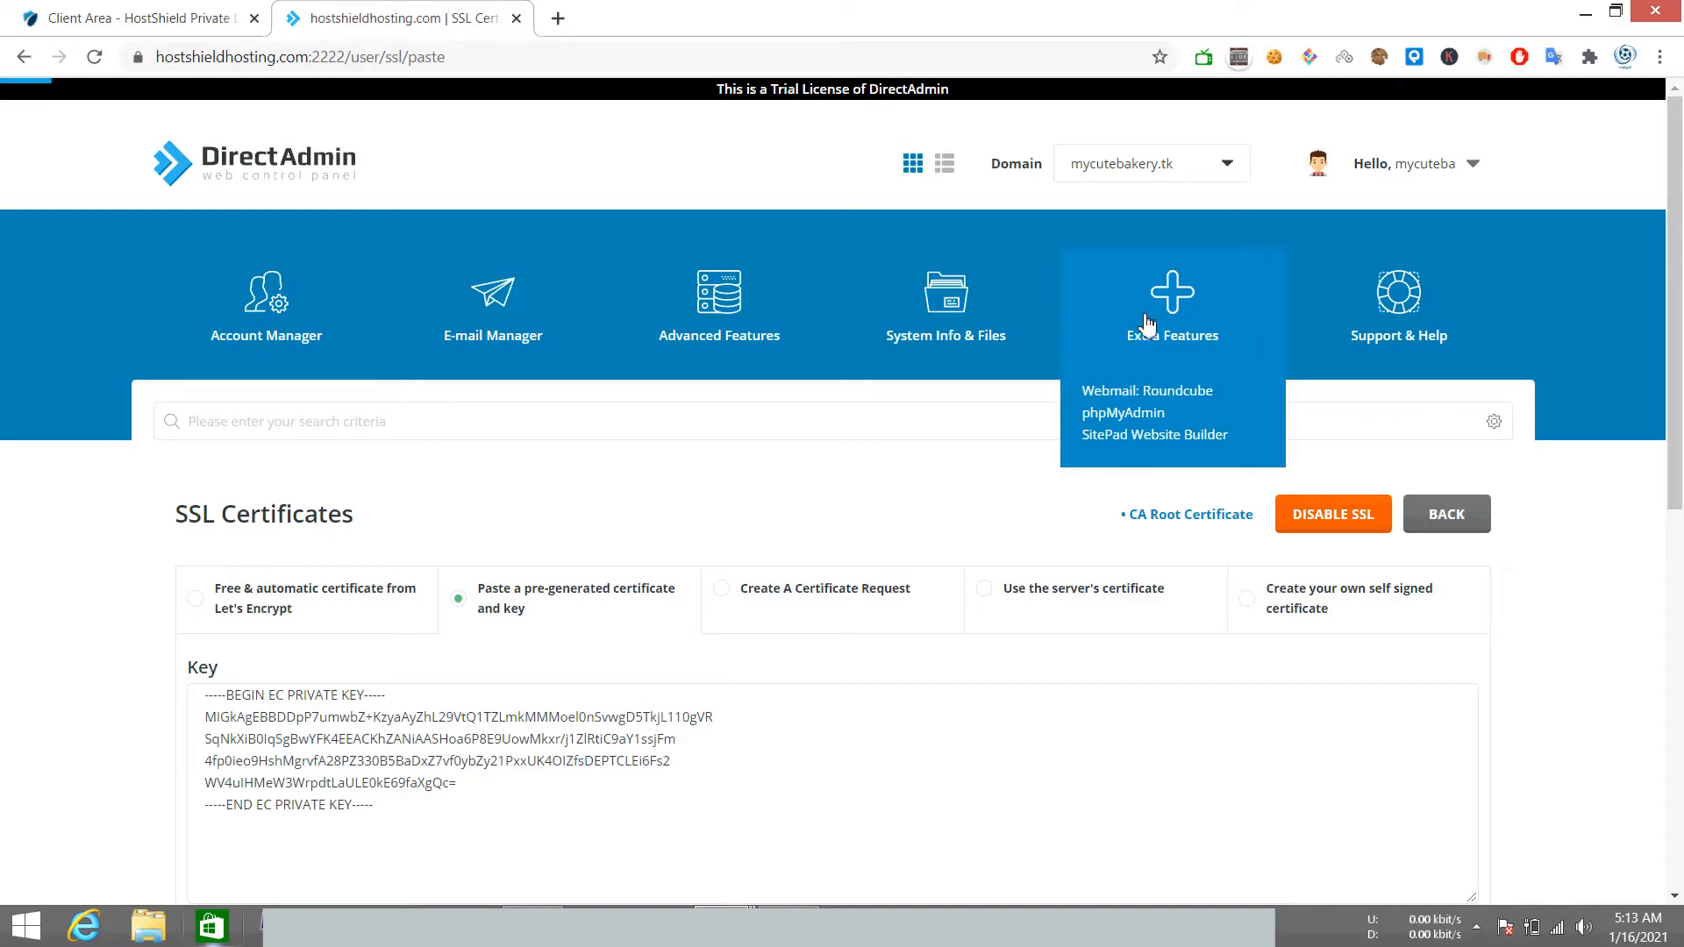
left_click(1147, 436)
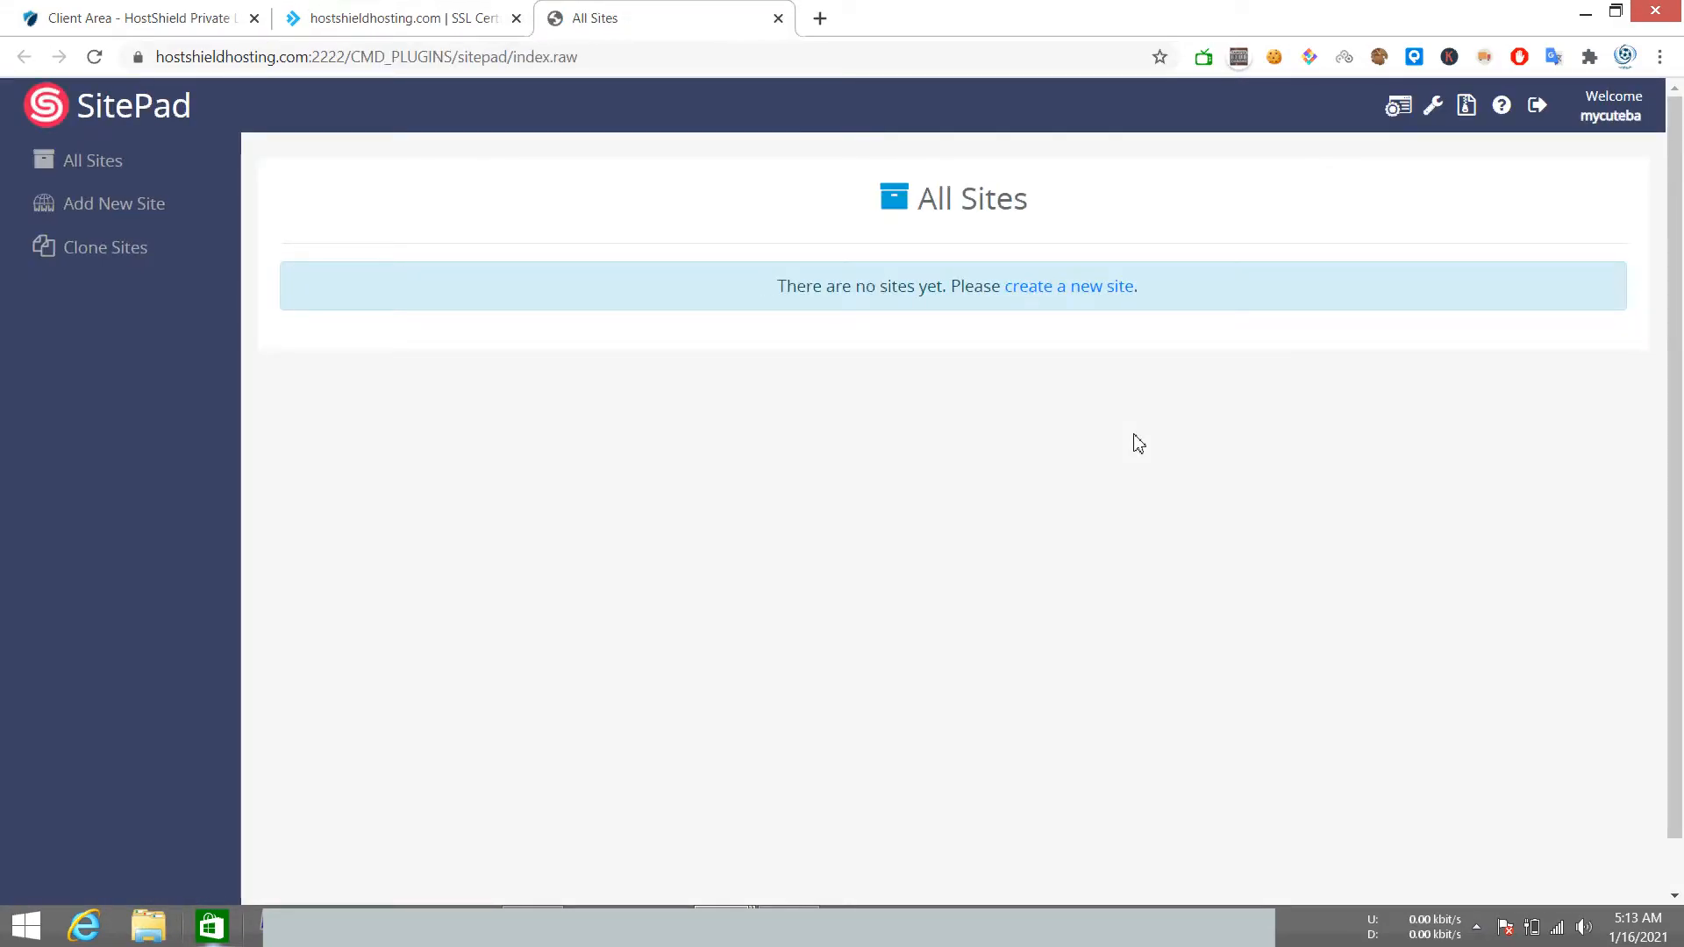
left_click(1058, 293)
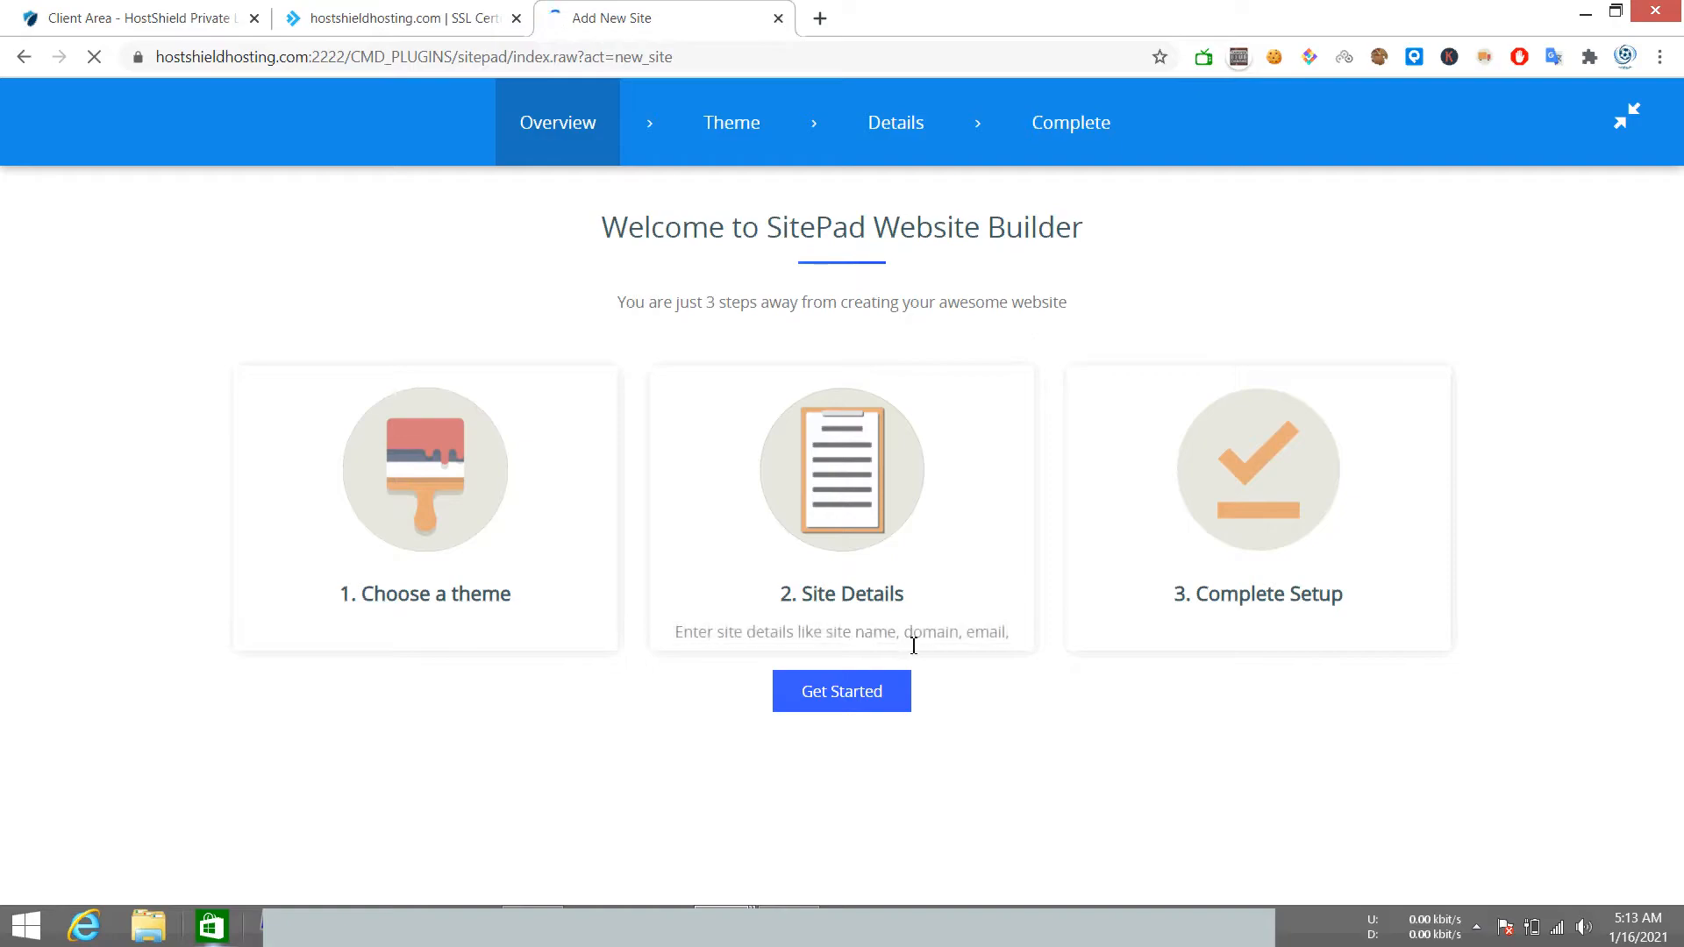
left_click(867, 698)
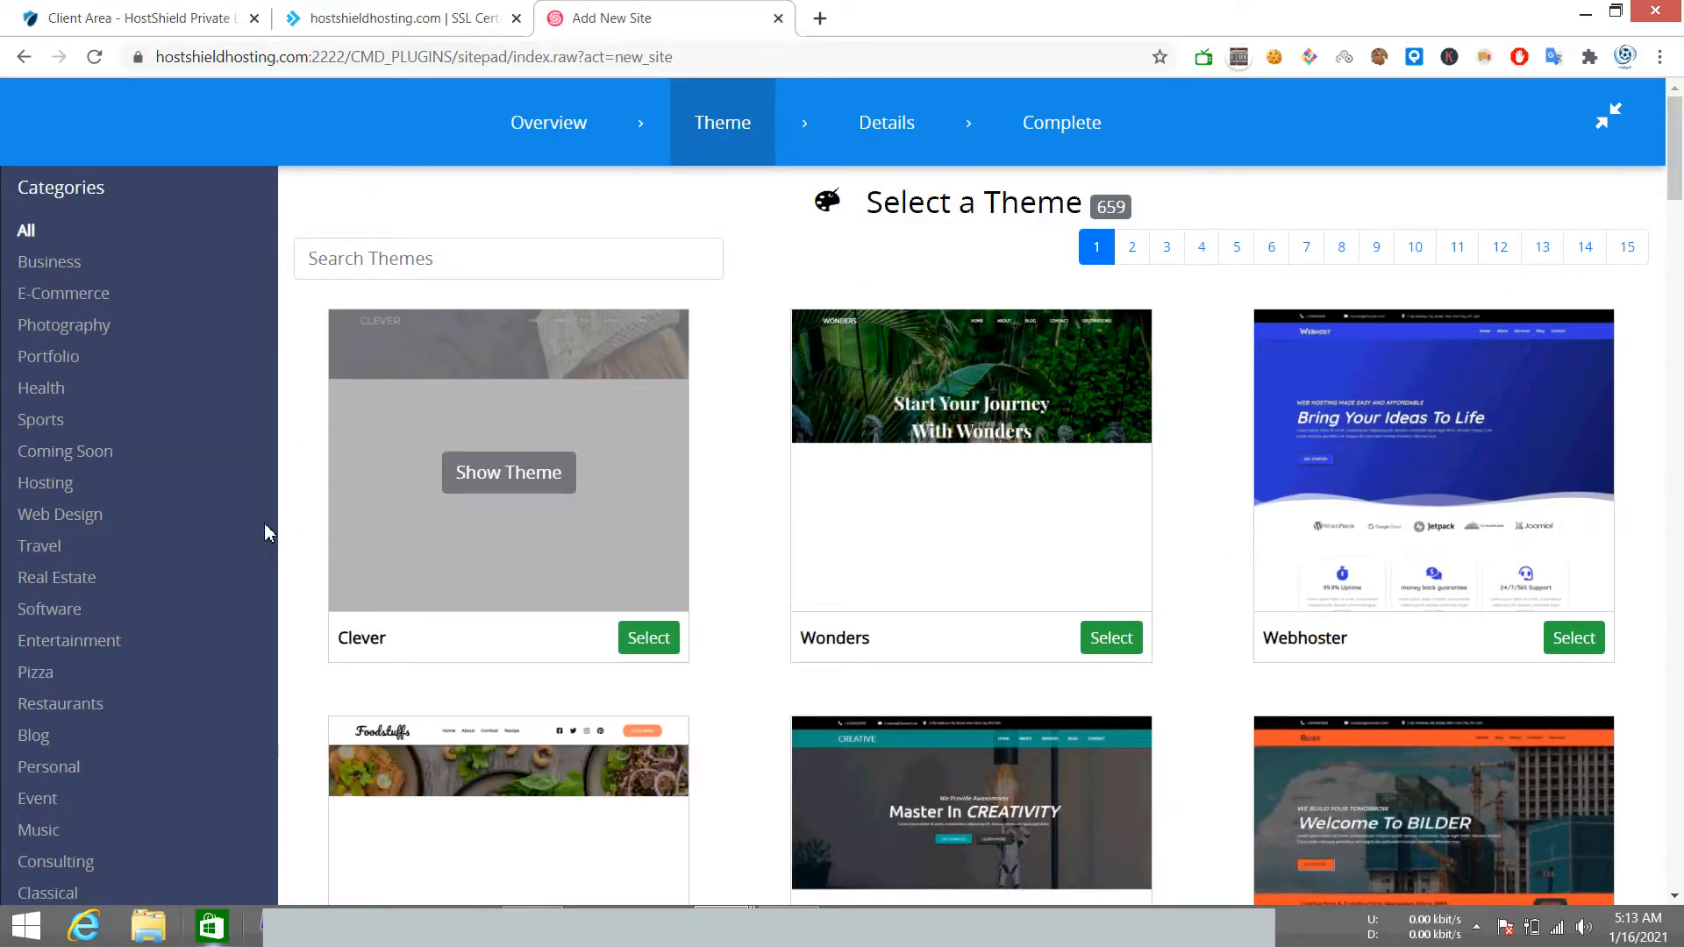
Select the Pizza Maker theme from the Pizza category for the new site.
left_click(40, 673)
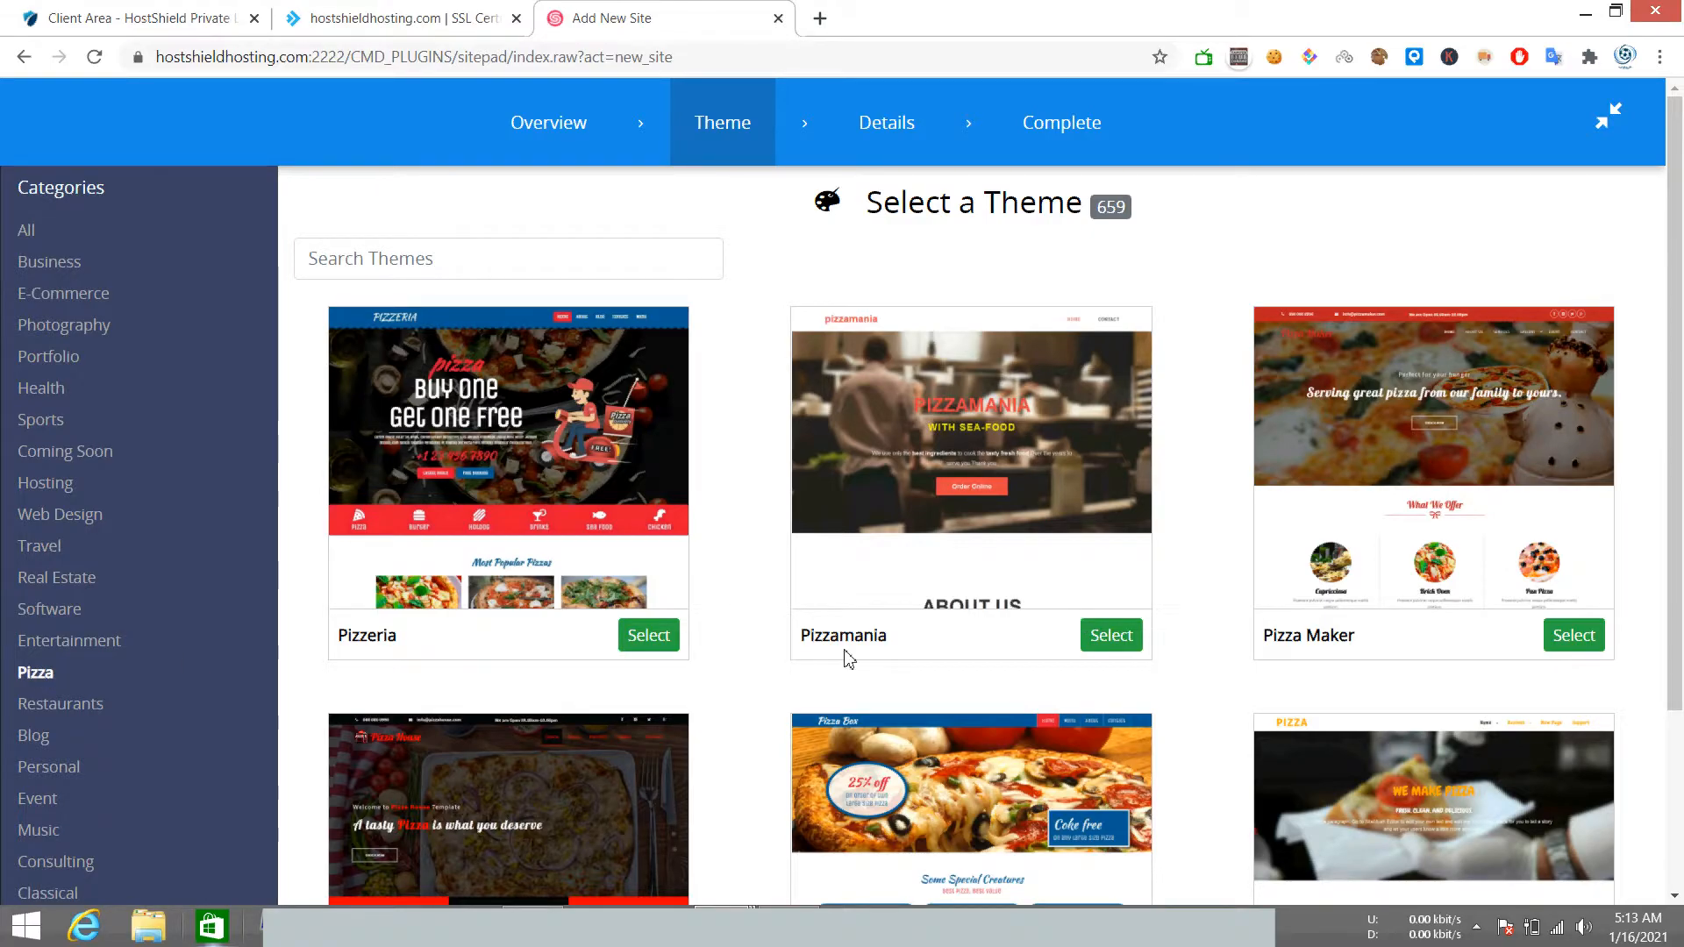
scroll(965, 660, "down", 3)
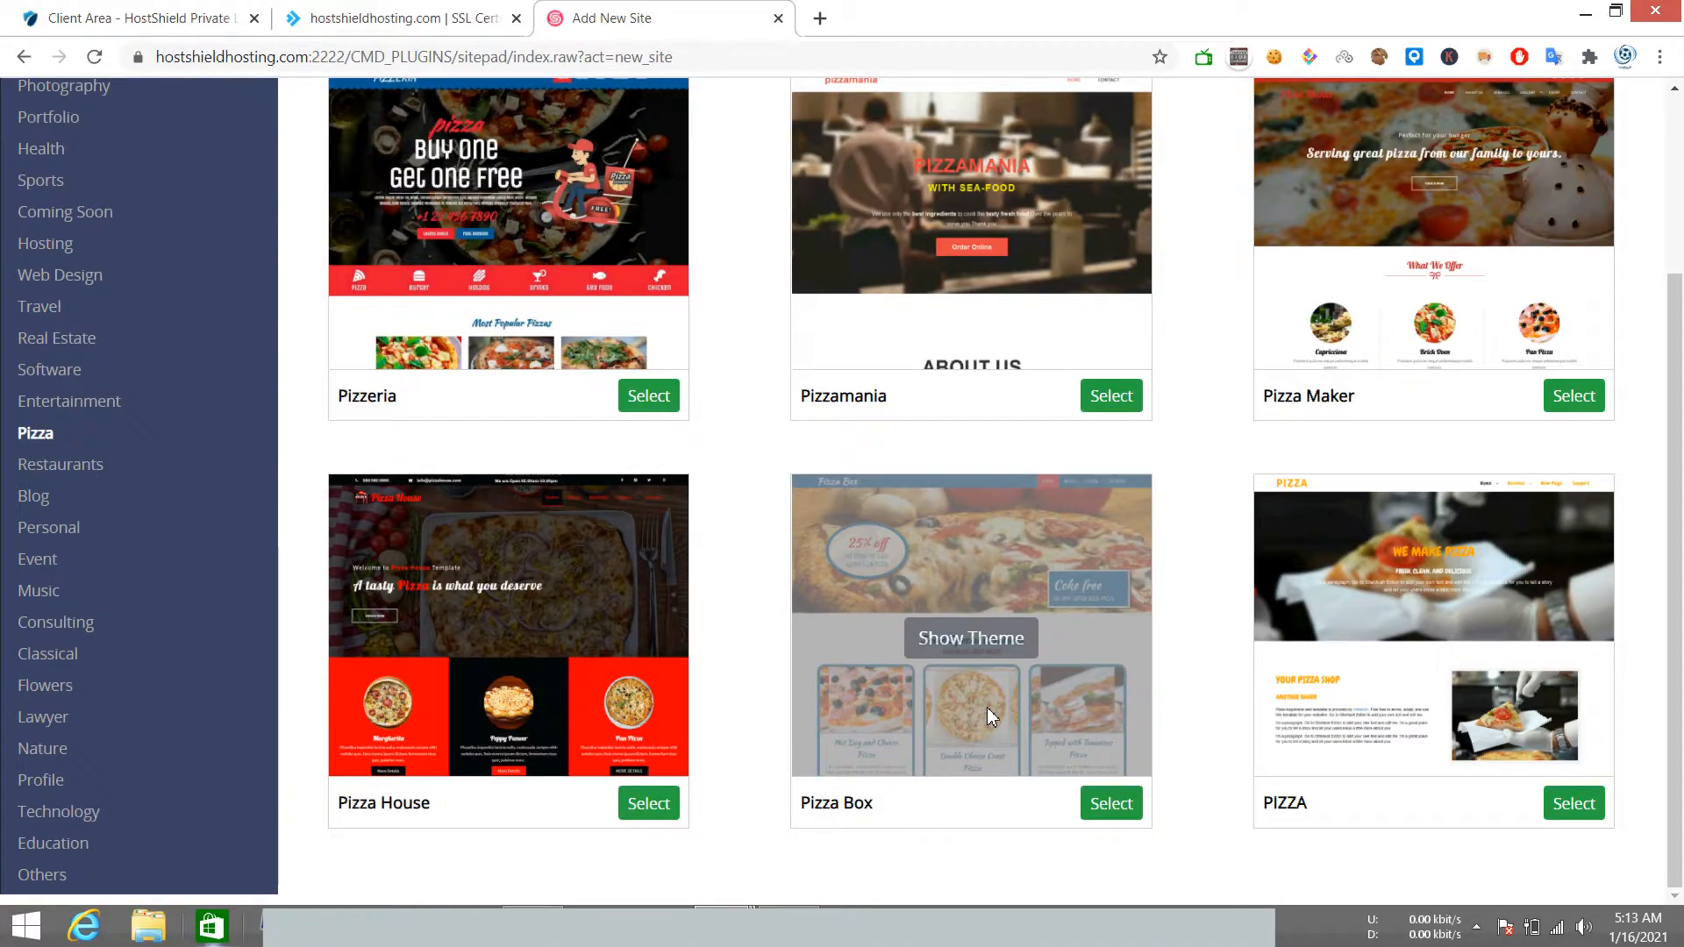
left_click(1574, 397)
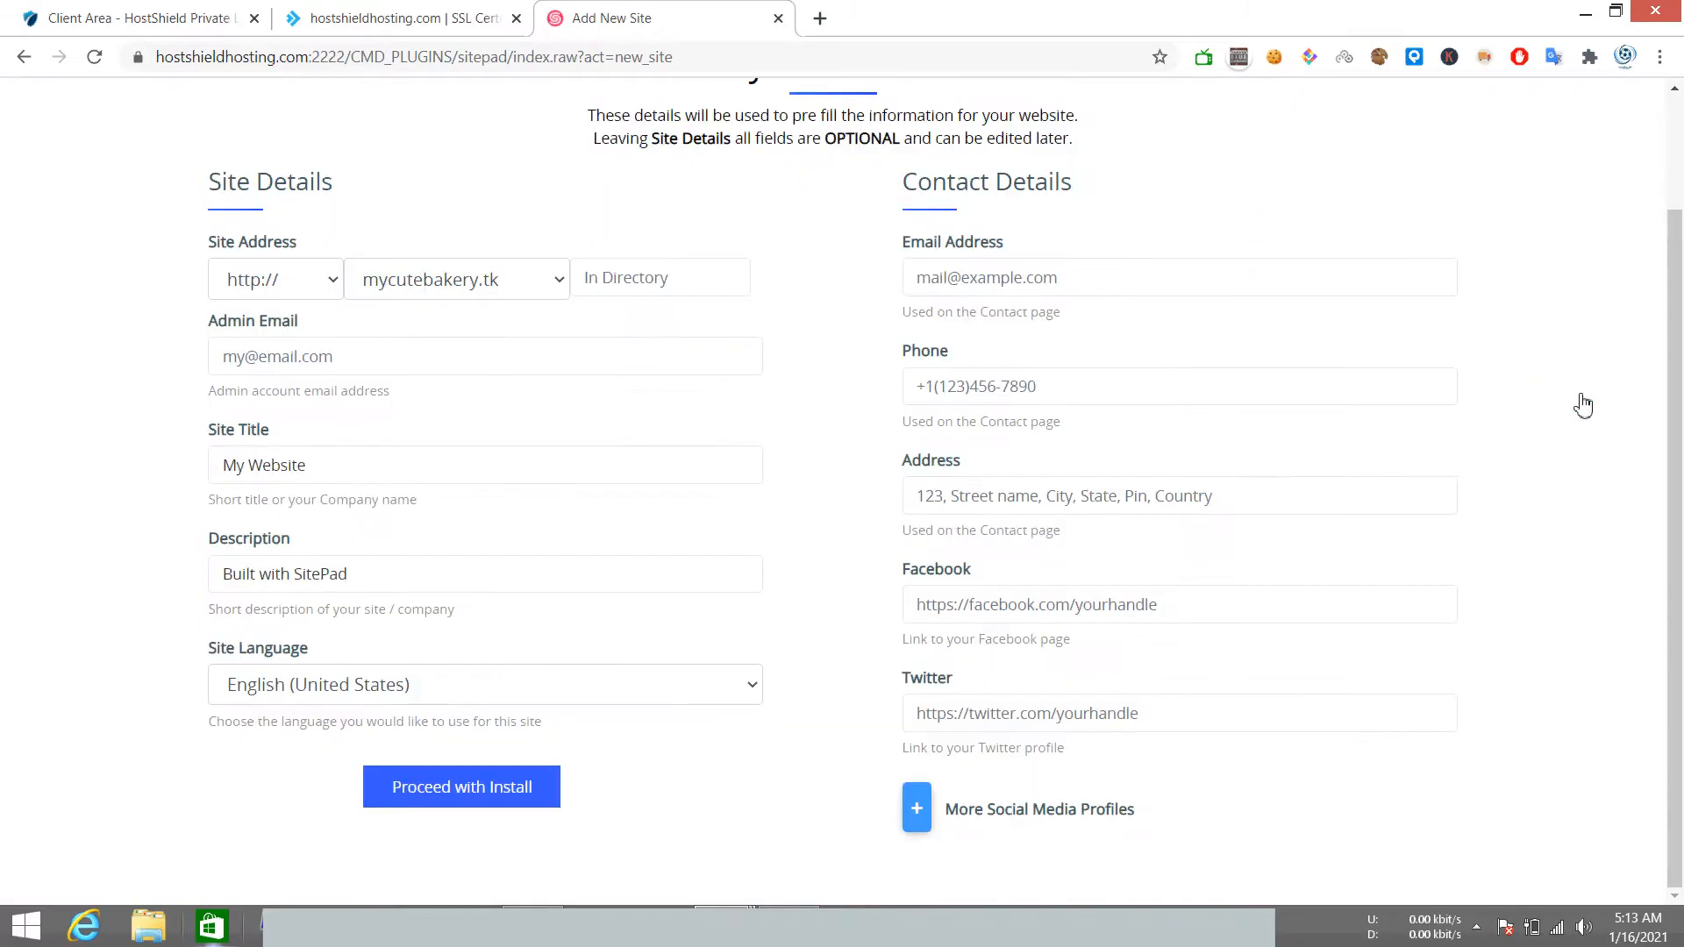
left_click(313, 279)
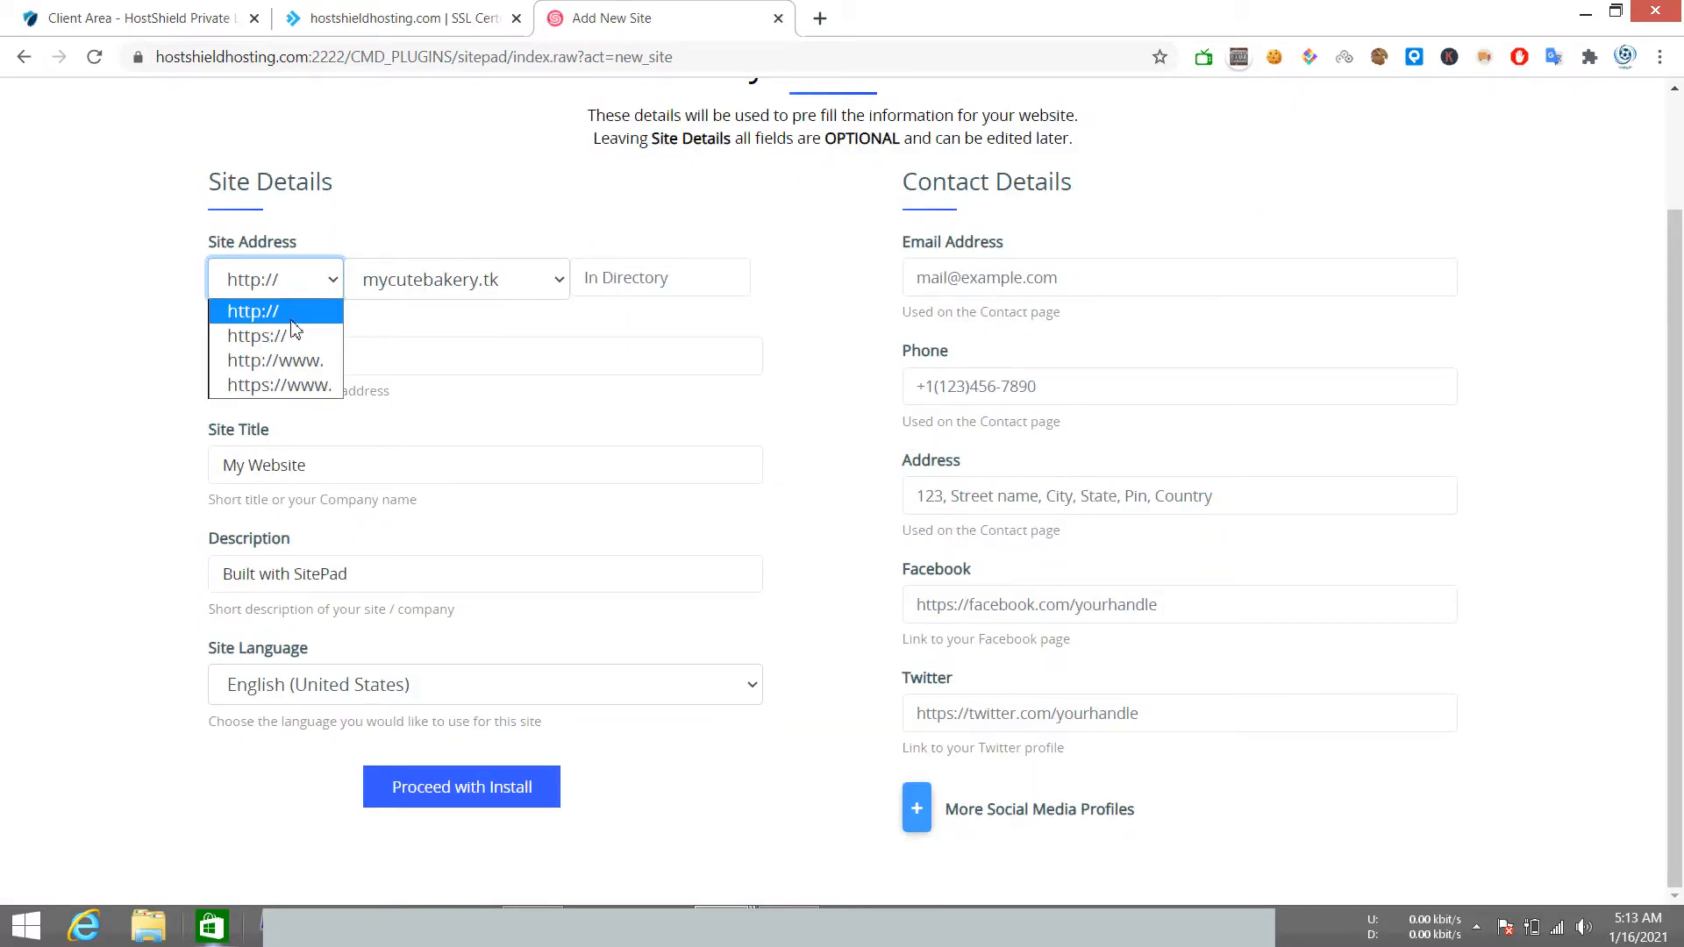
left_click(289, 337)
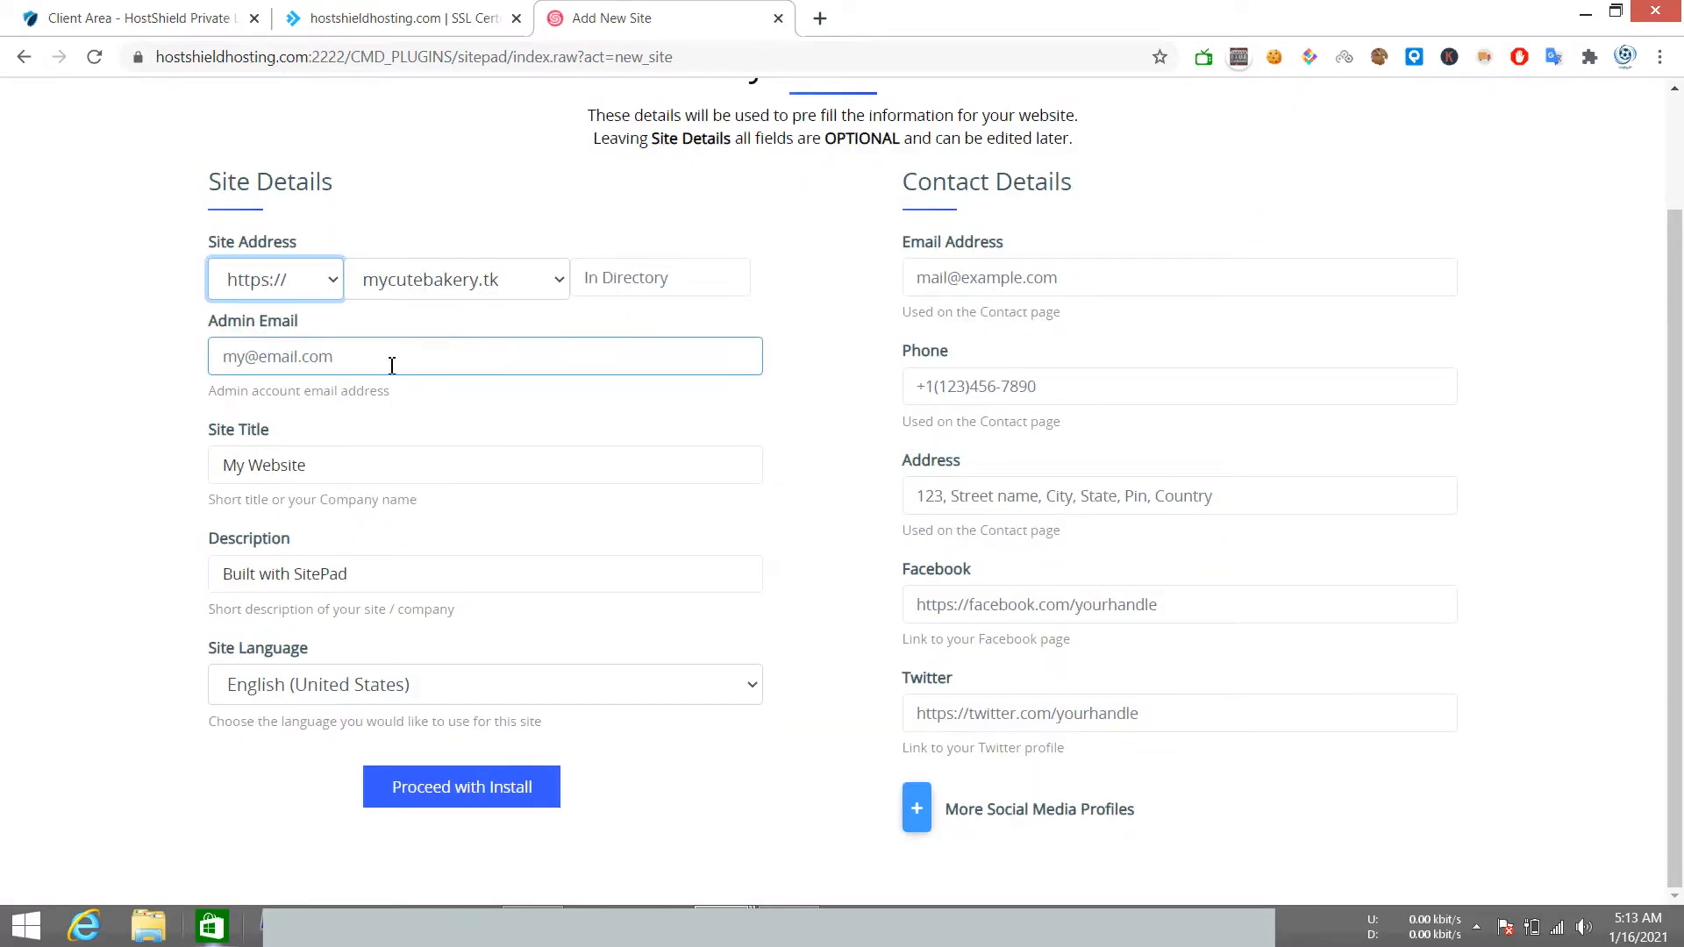
left_click(66, 588)
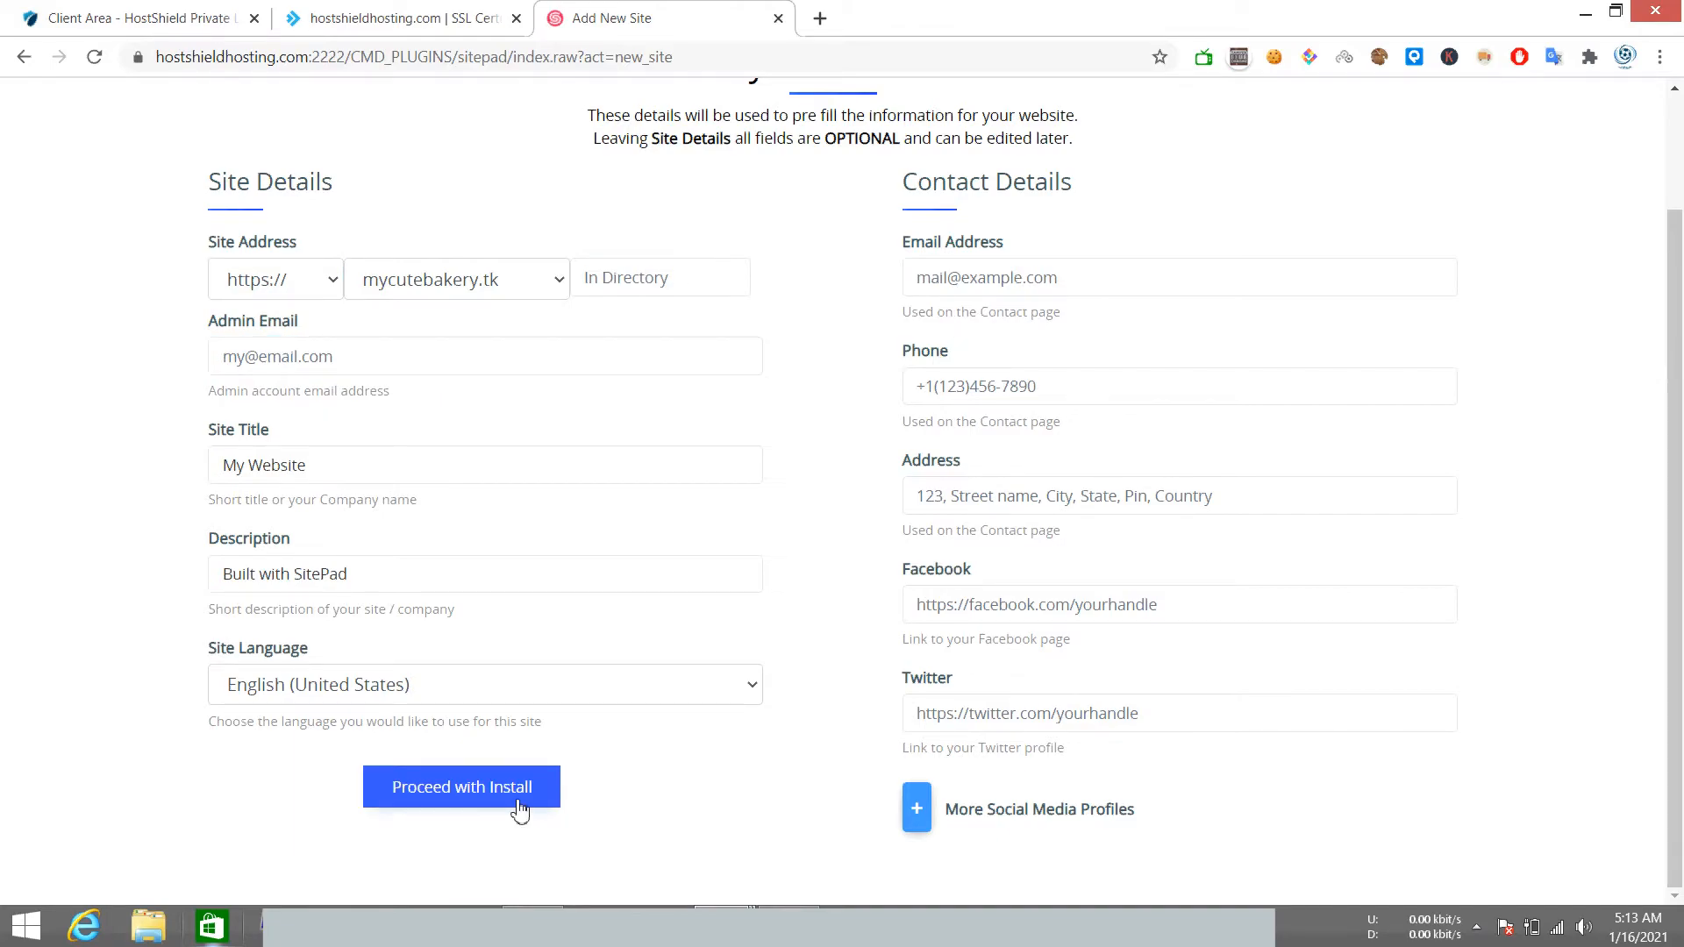
left_click(482, 796)
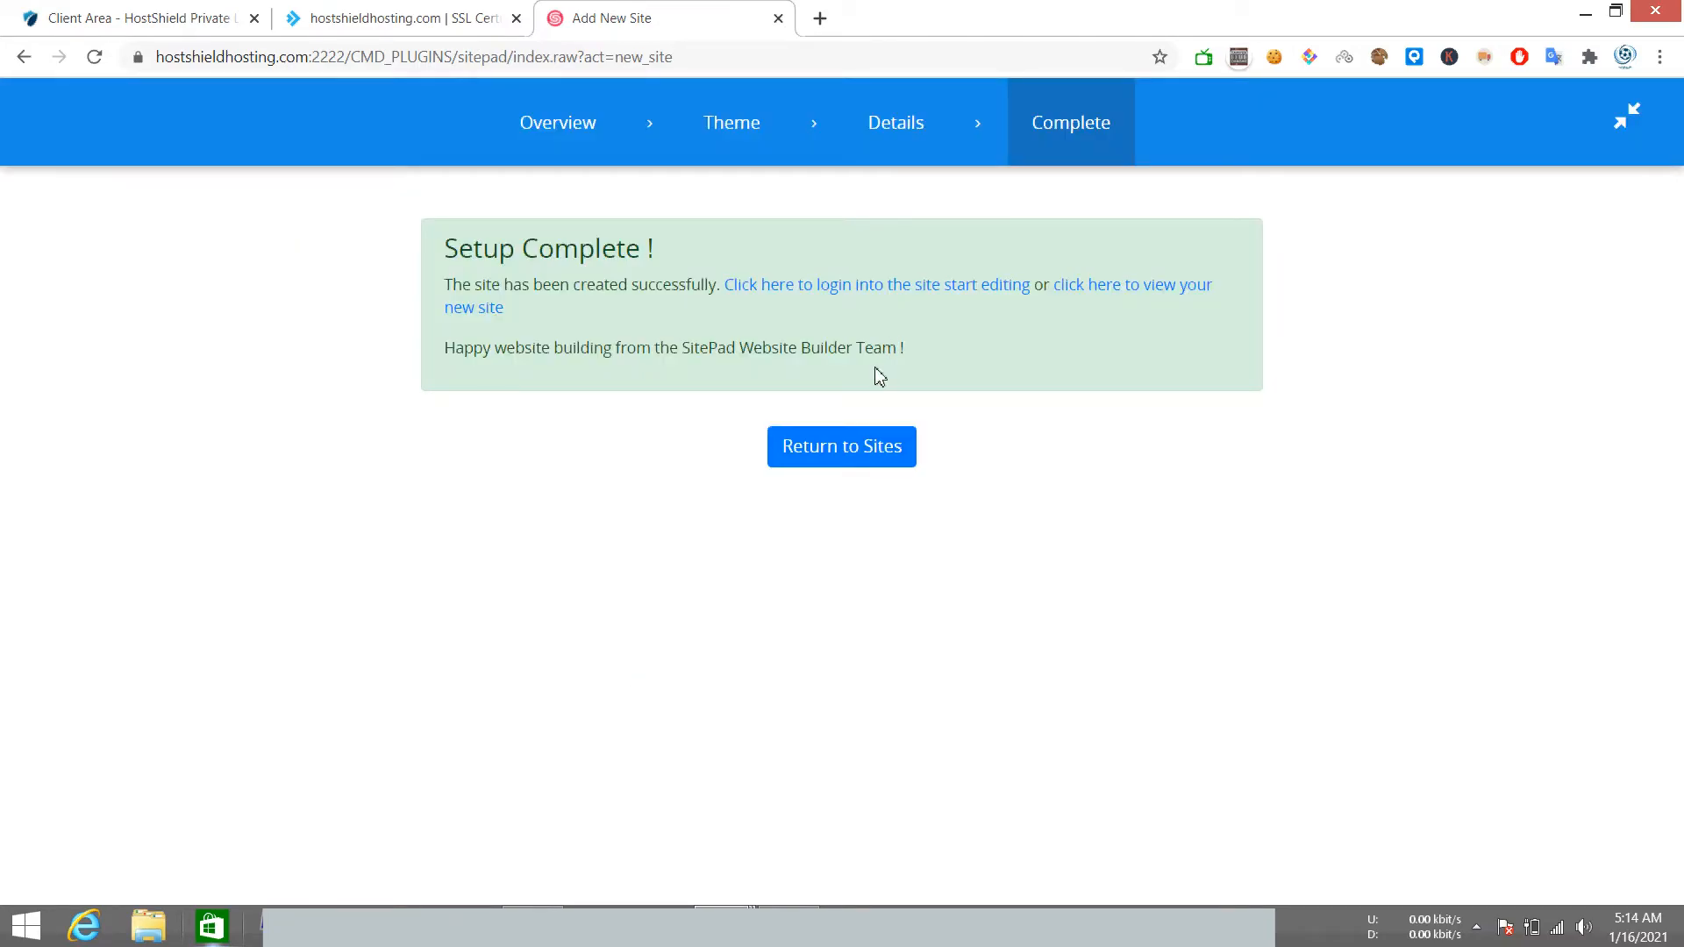
left_click(861, 448)
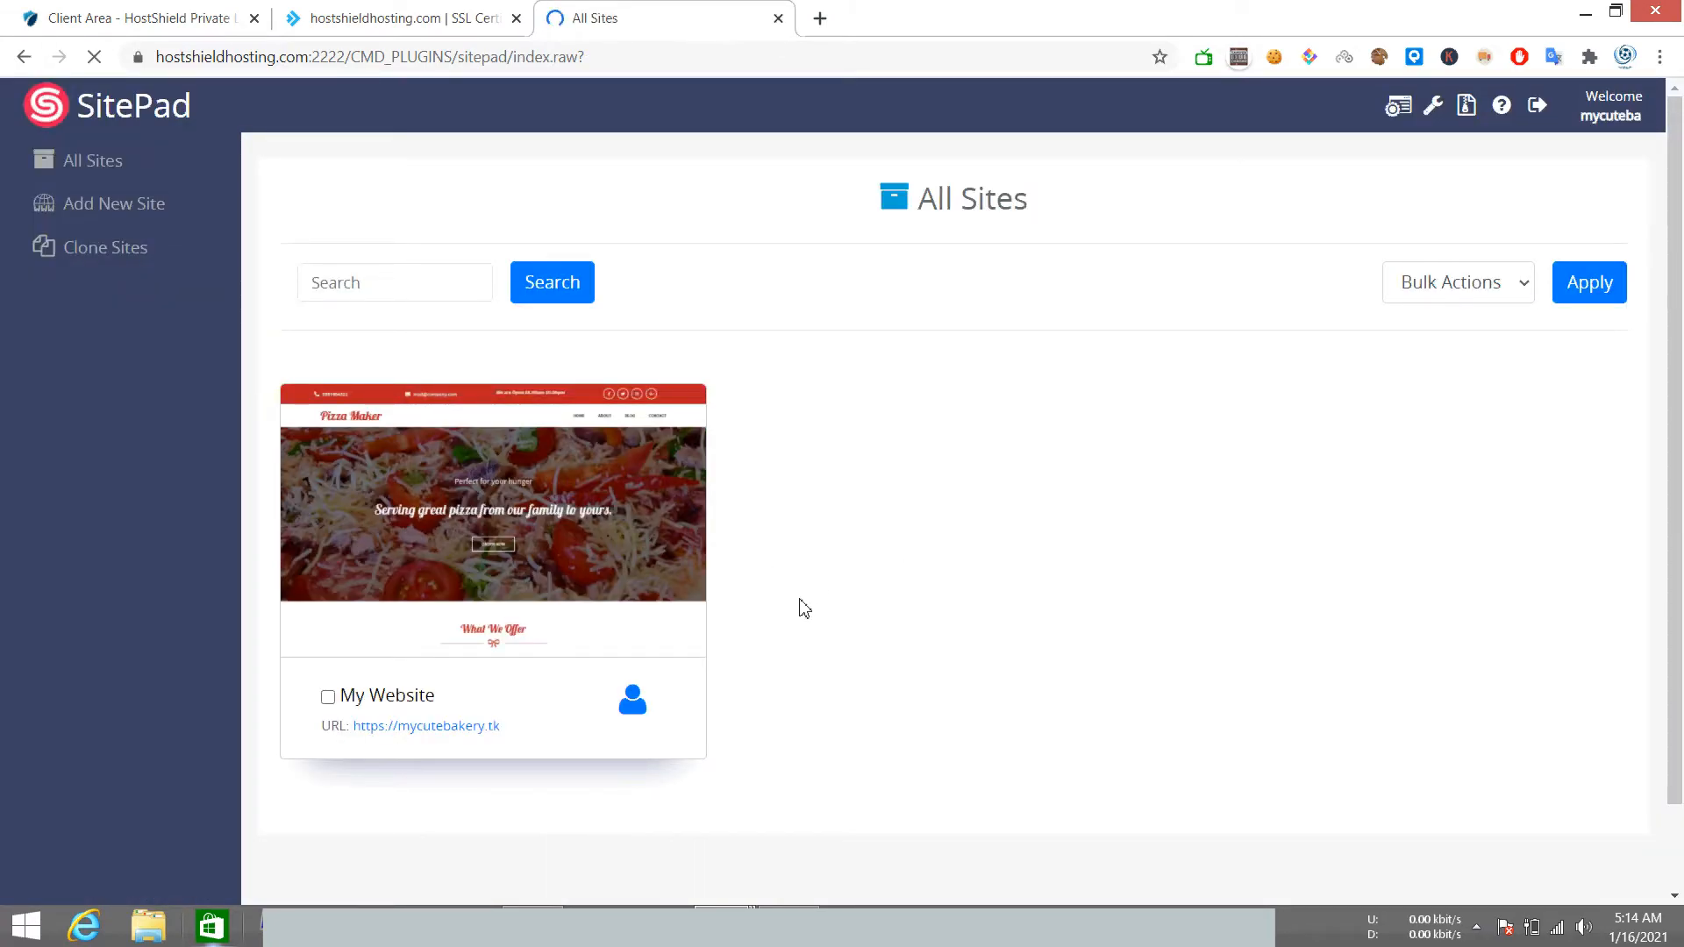
Open the live My Website site from SitePad and look through its home page.
mouse_move(481, 548)
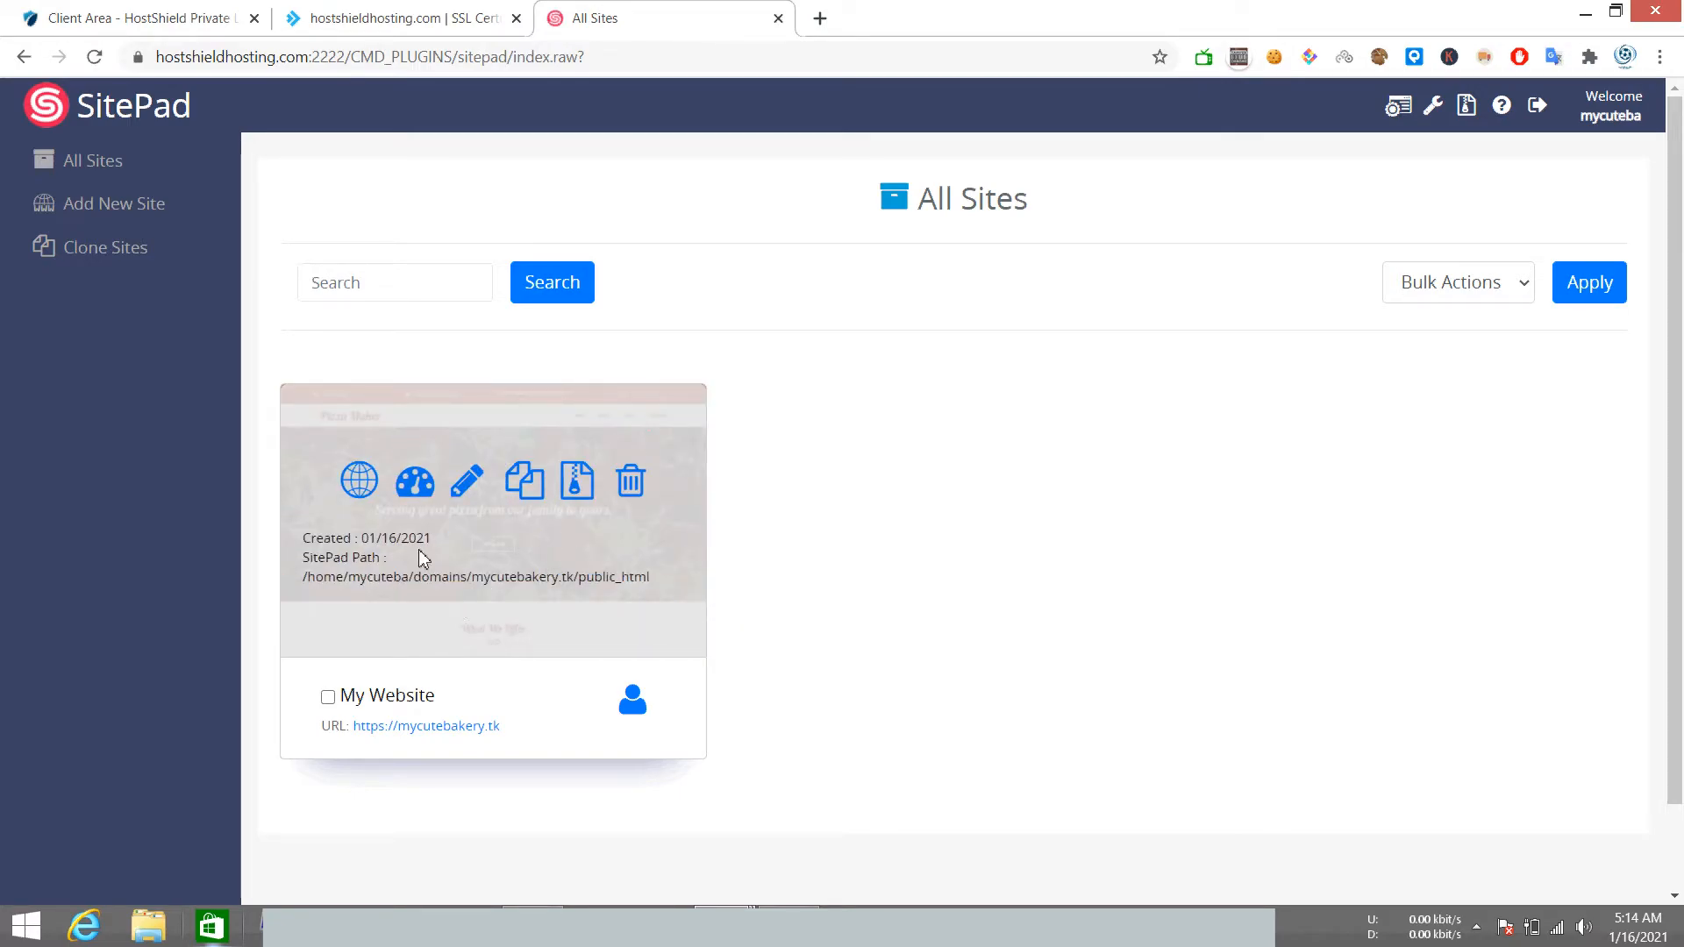
left_click(360, 483)
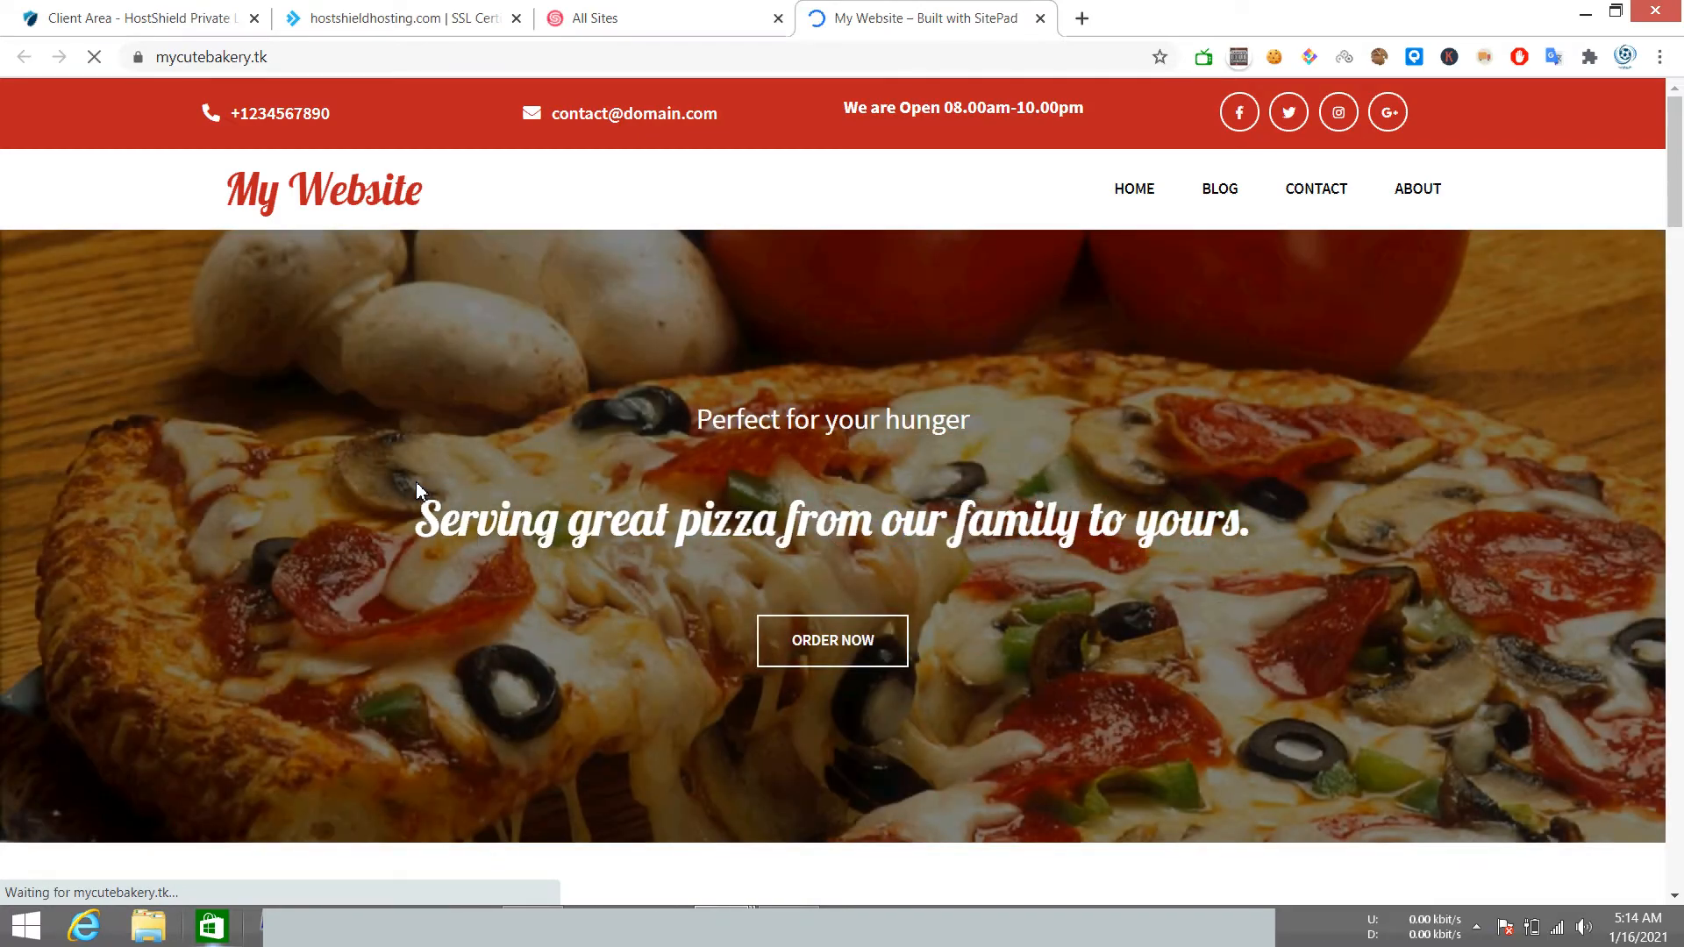
scroll(443, 435, "down", 7)
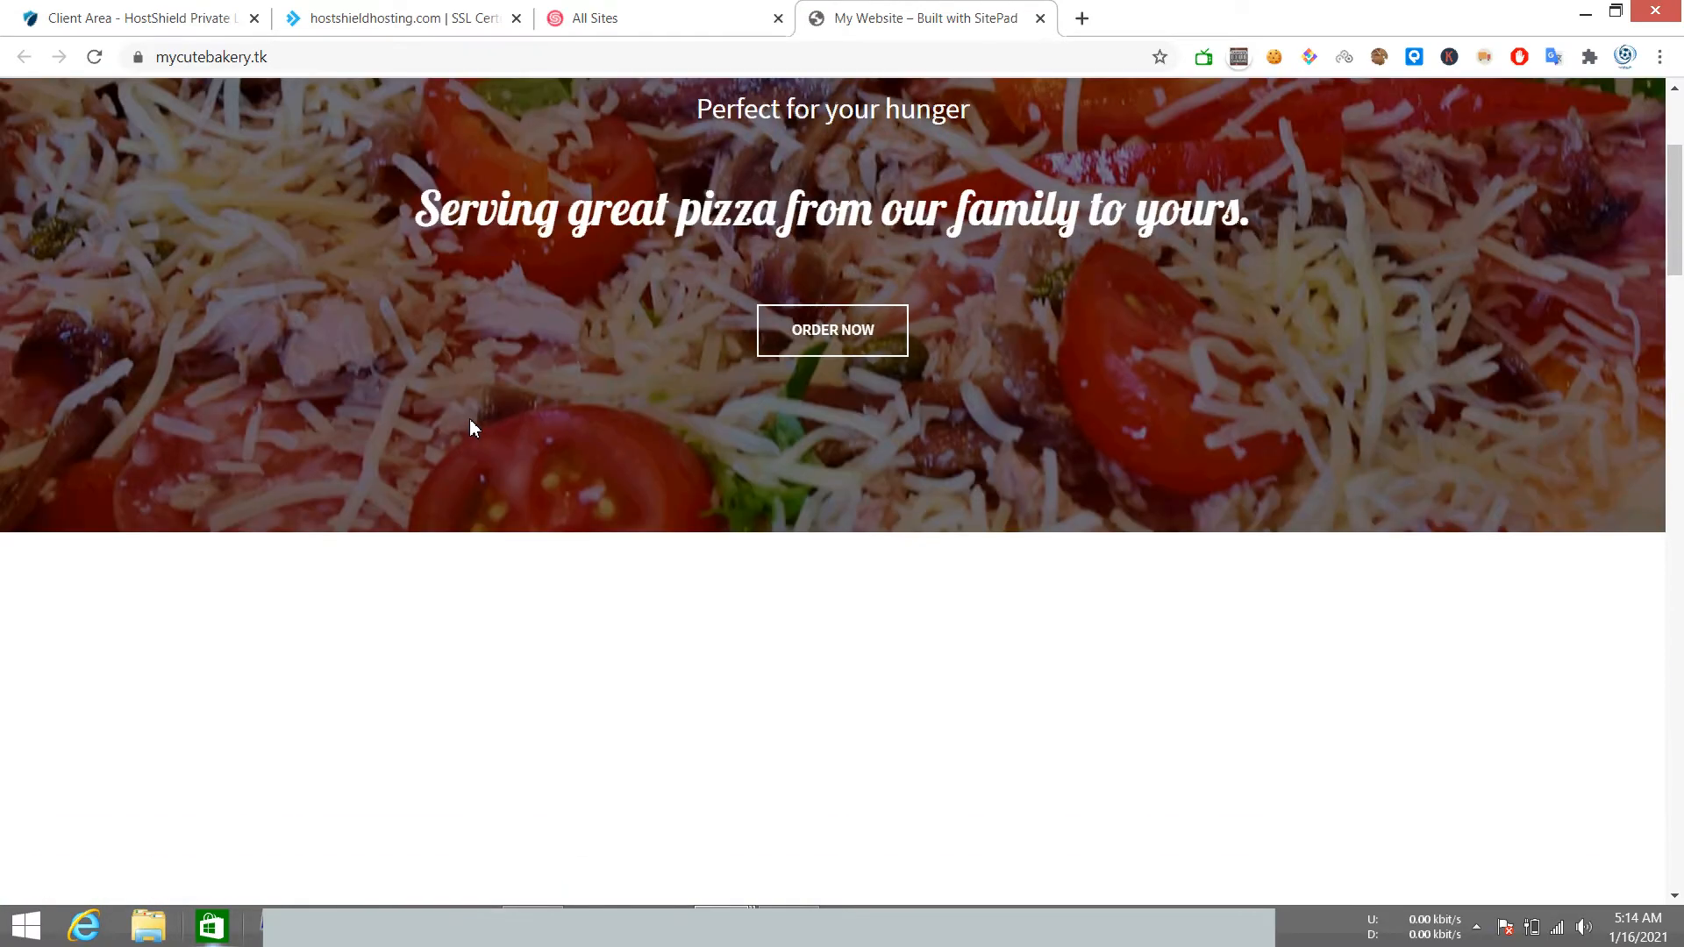
scroll(471, 426, "down", 10)
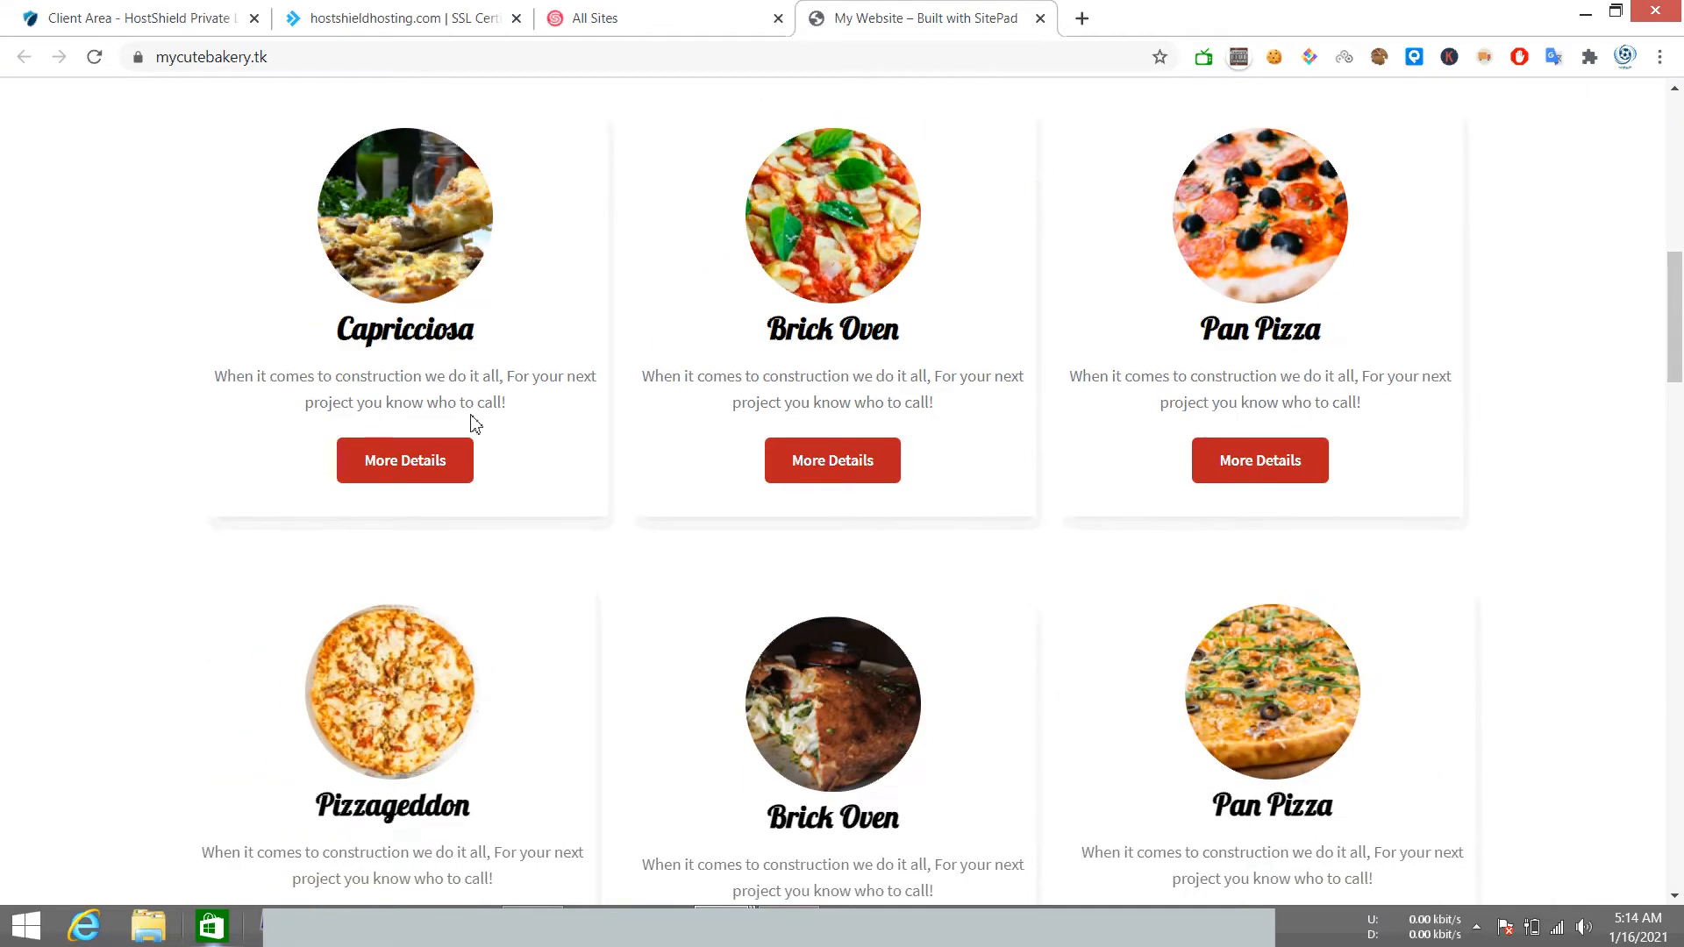
scroll(474, 422, "up", 17)
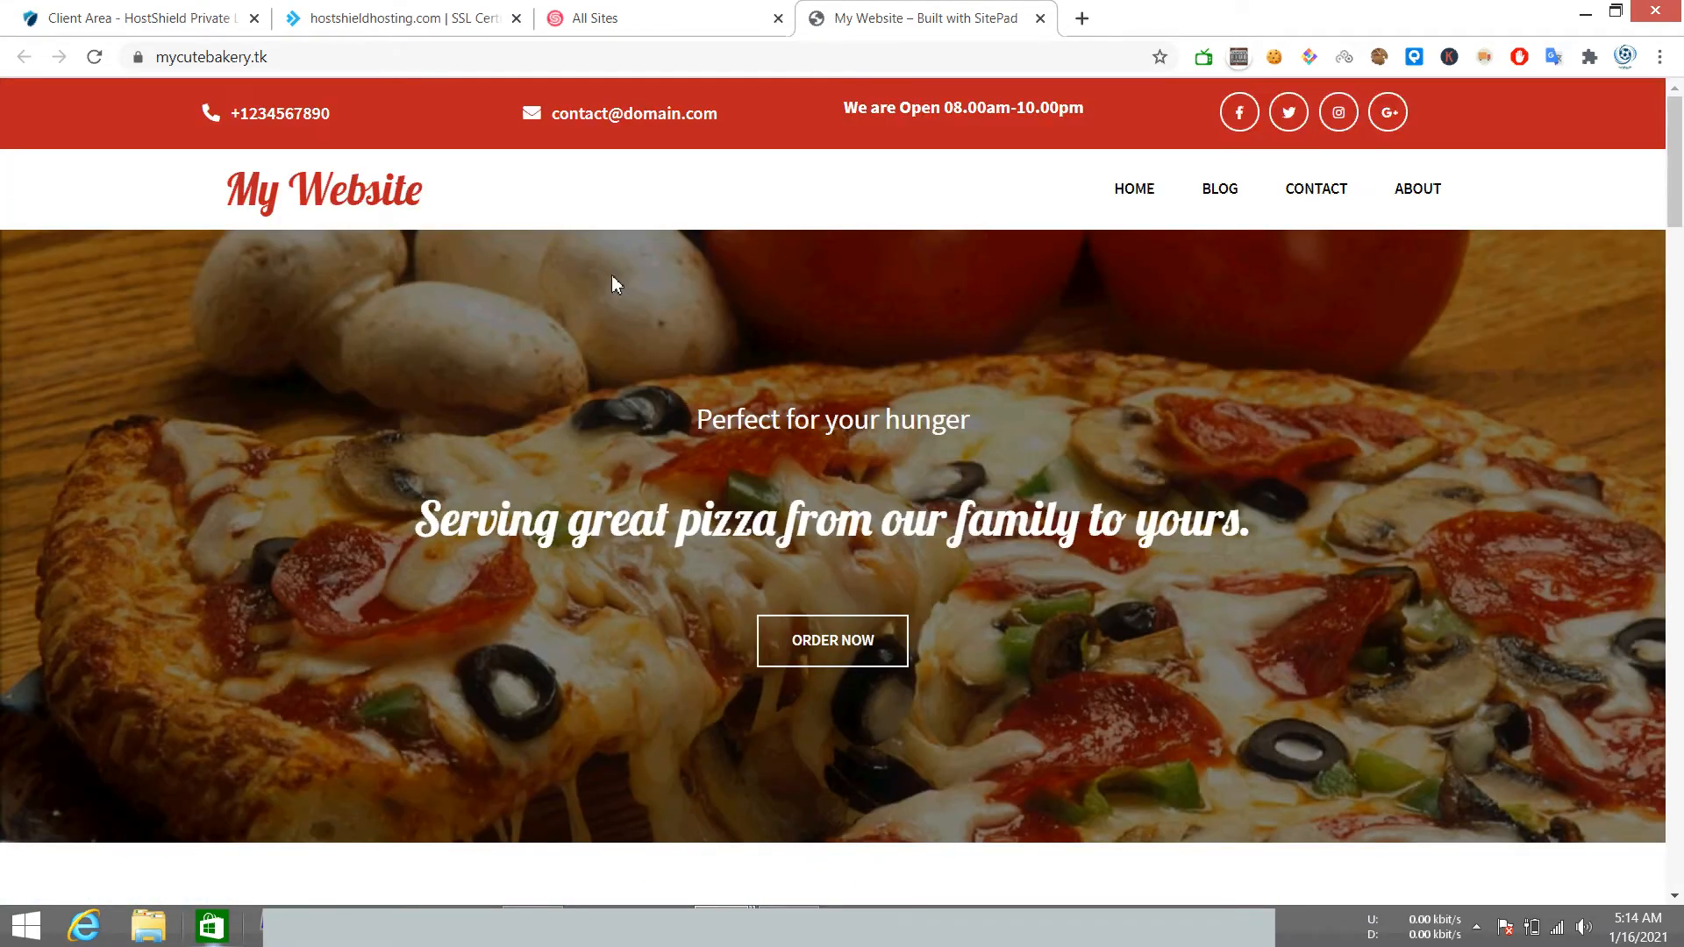
Log in to My Website from the SitePad sites list and open the list of all its pages.
left_click(617, 18)
mouse_move(421, 511)
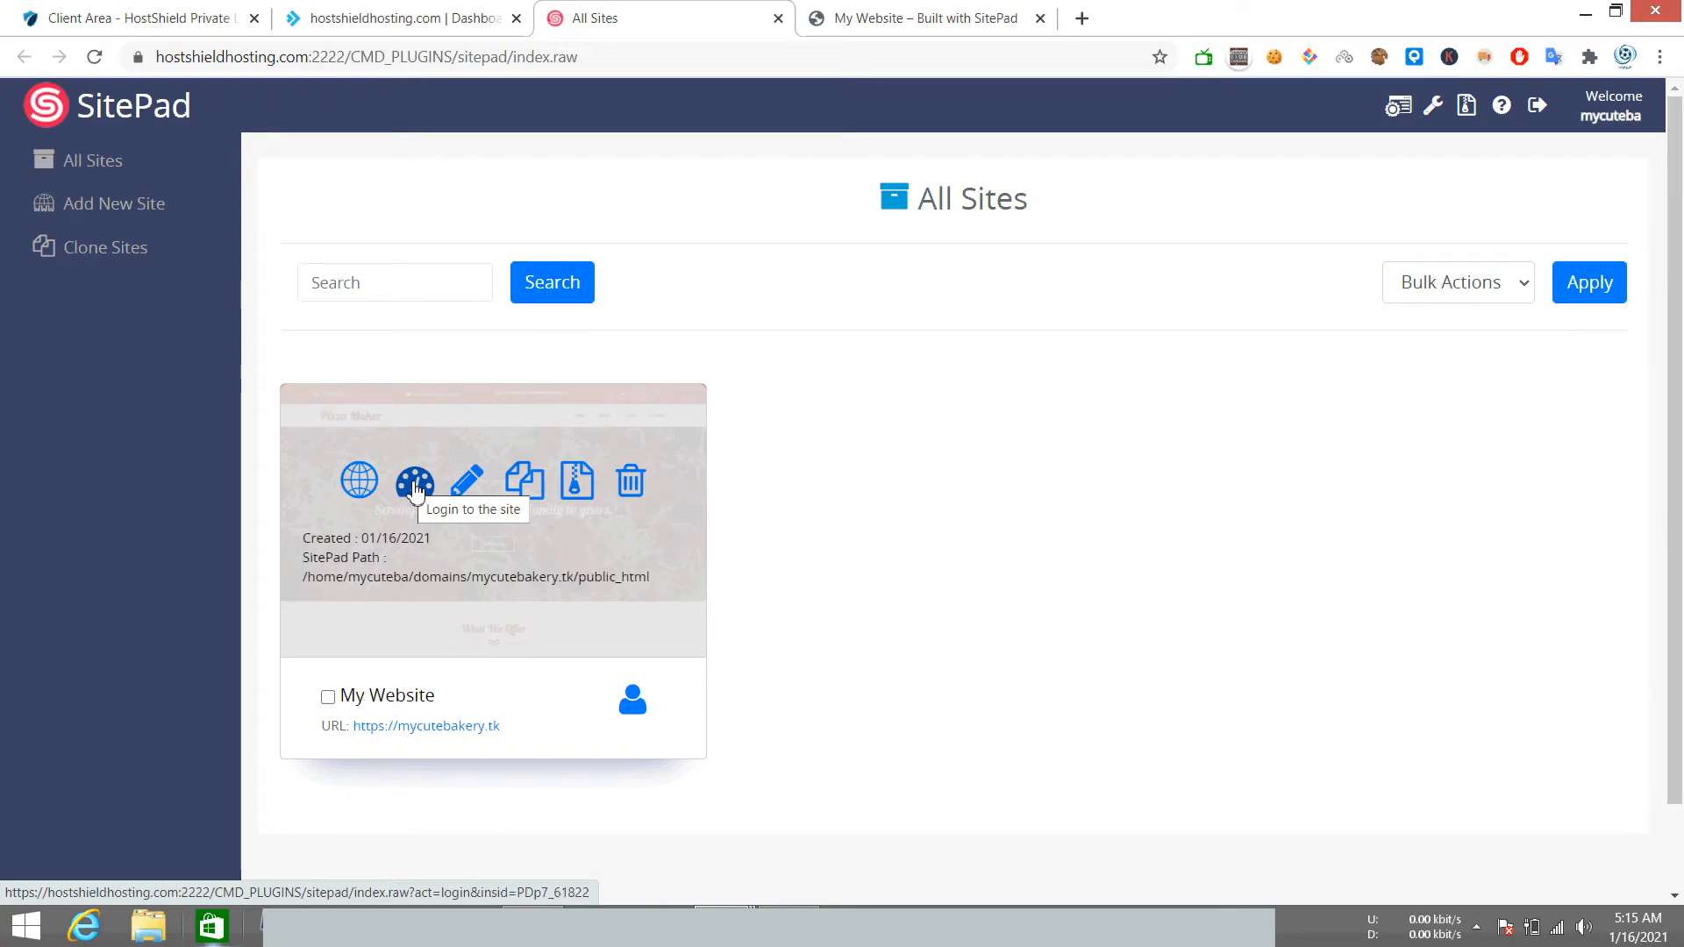
left_click(415, 494)
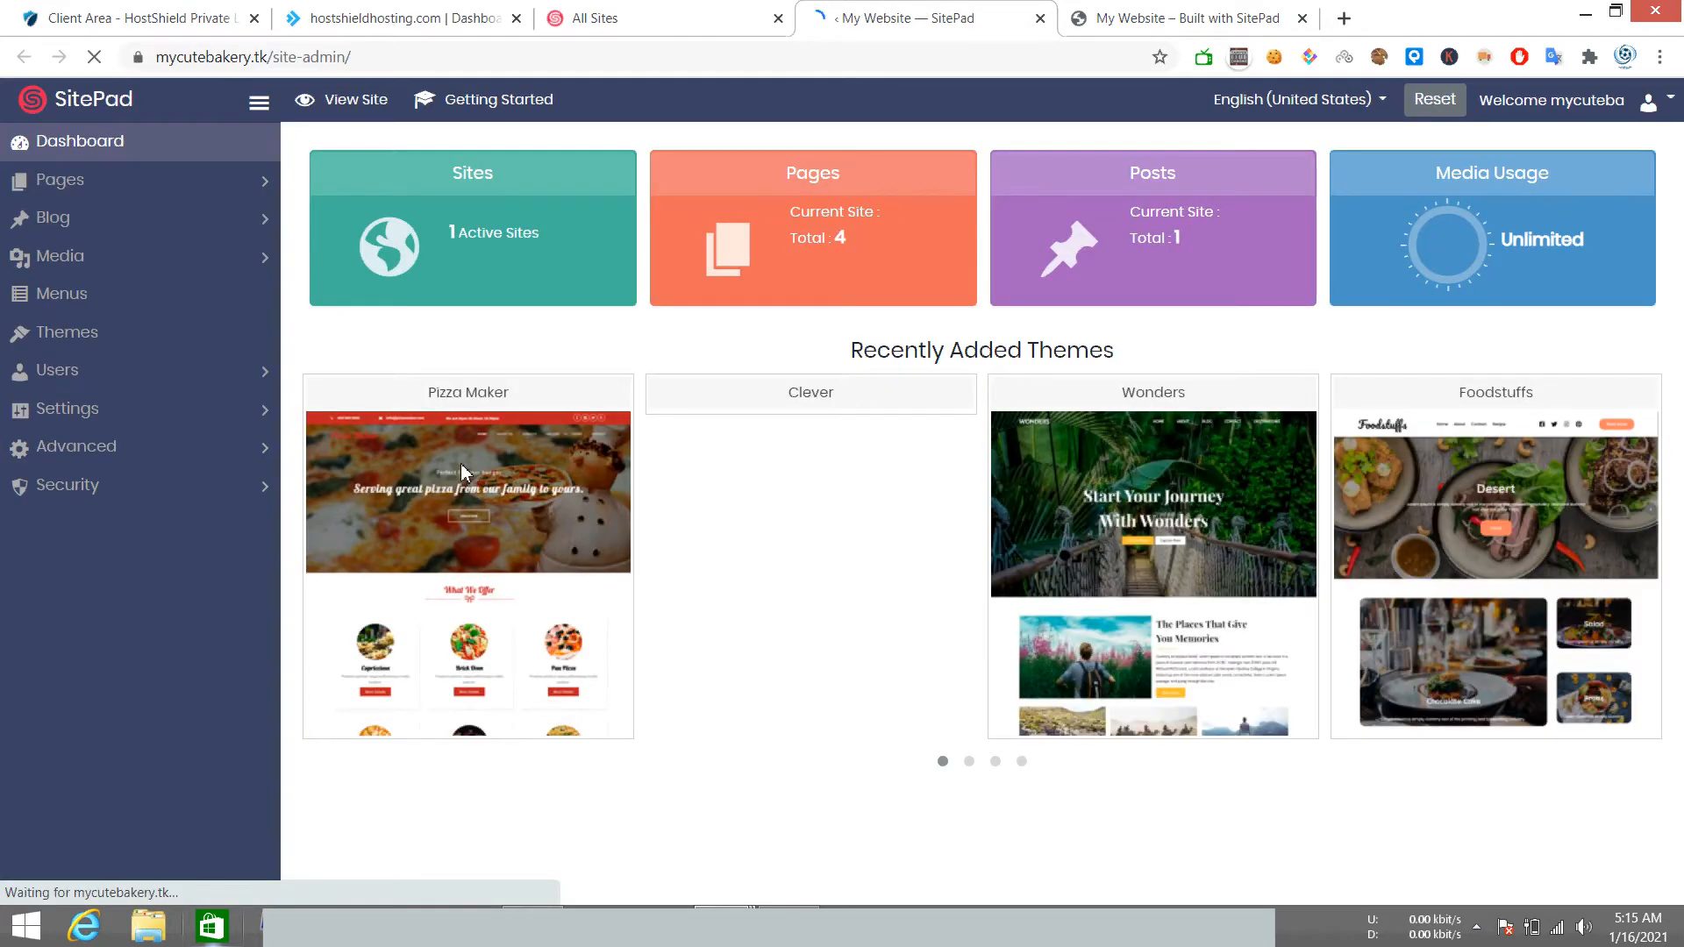
left_click(128, 184)
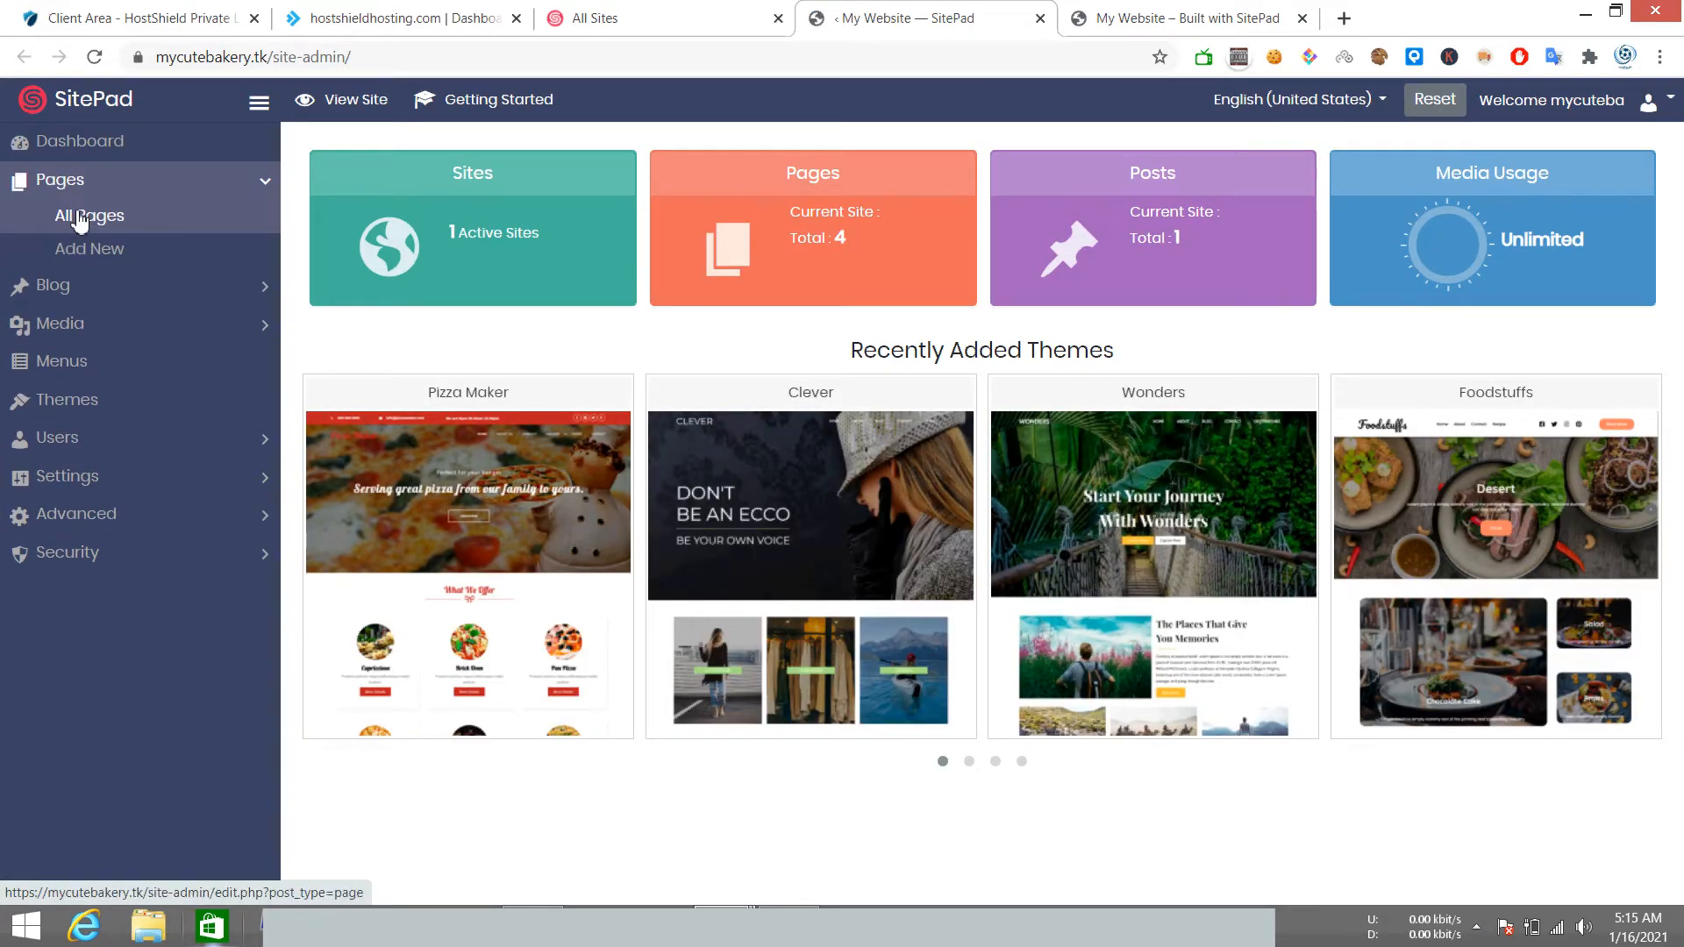
left_click(81, 219)
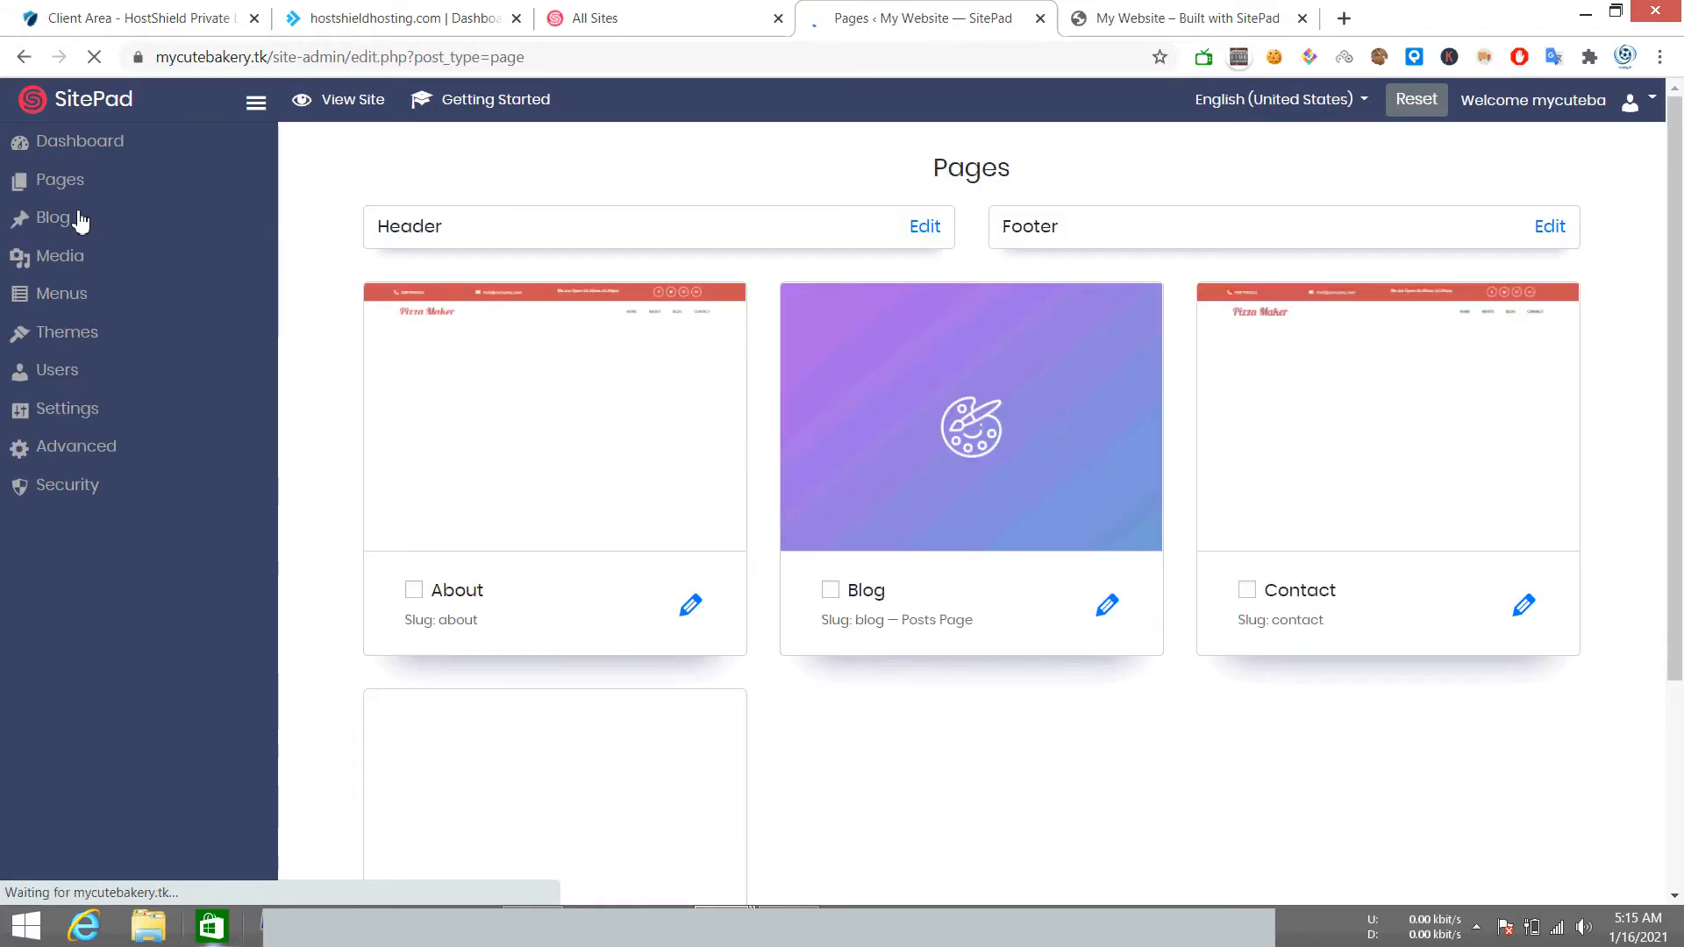
Open the Home page in the live editor and compare it with the published site.
scroll(717, 295, "down", 1)
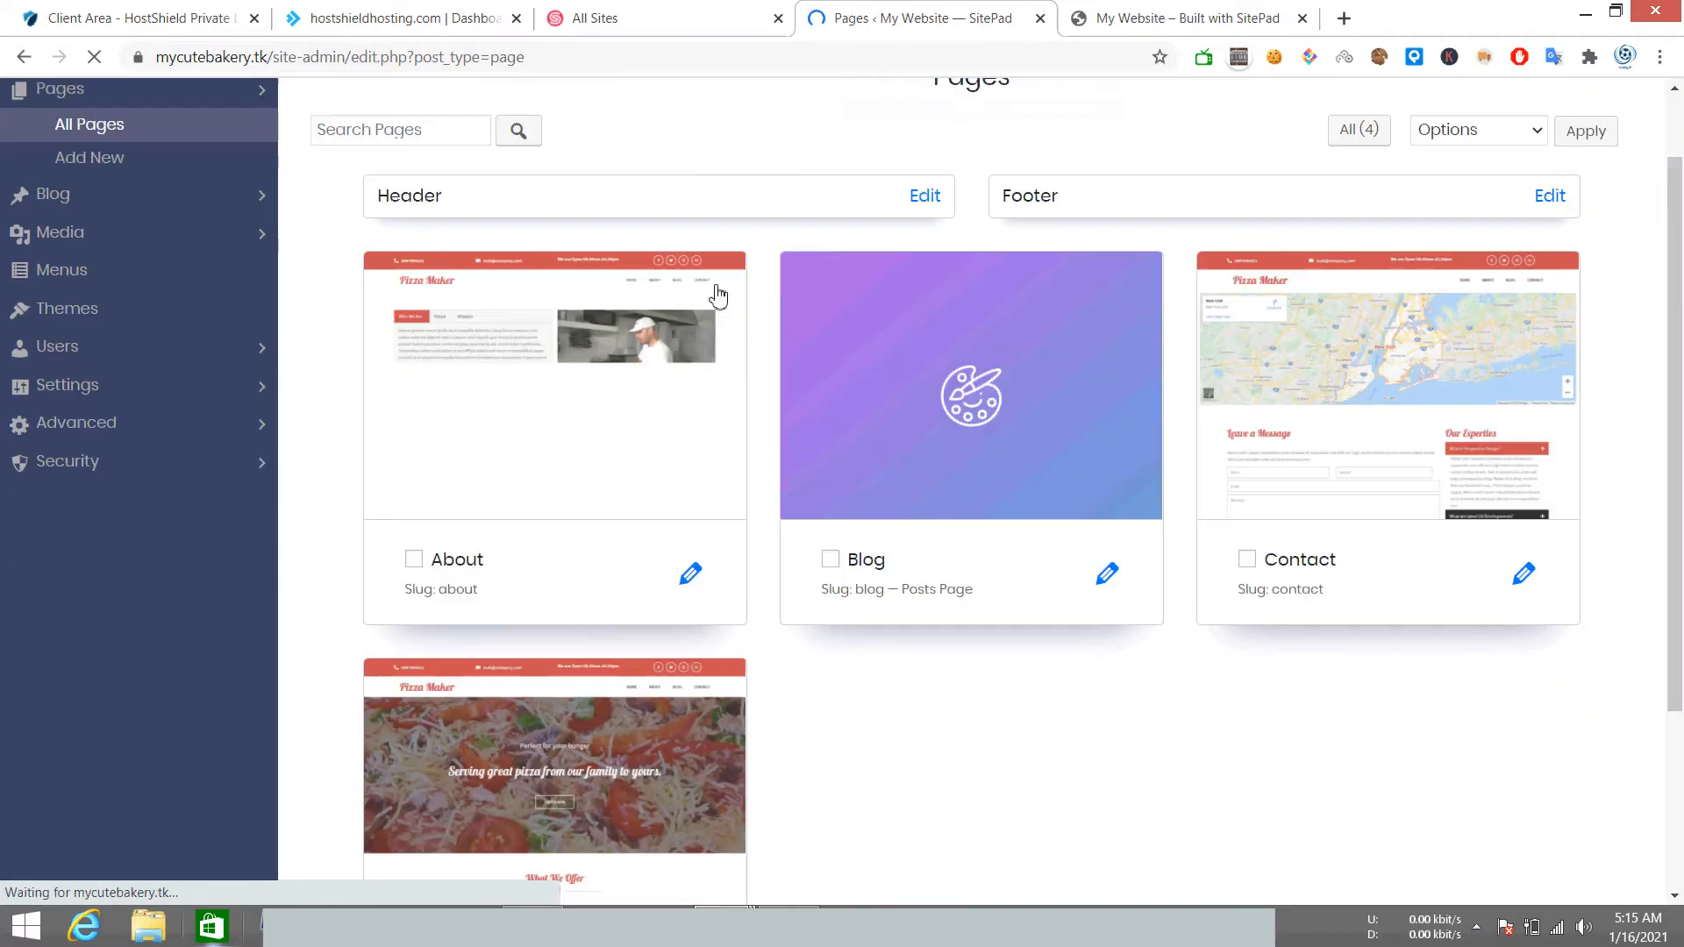
scroll(718, 294, "down", 3)
left_click(693, 747)
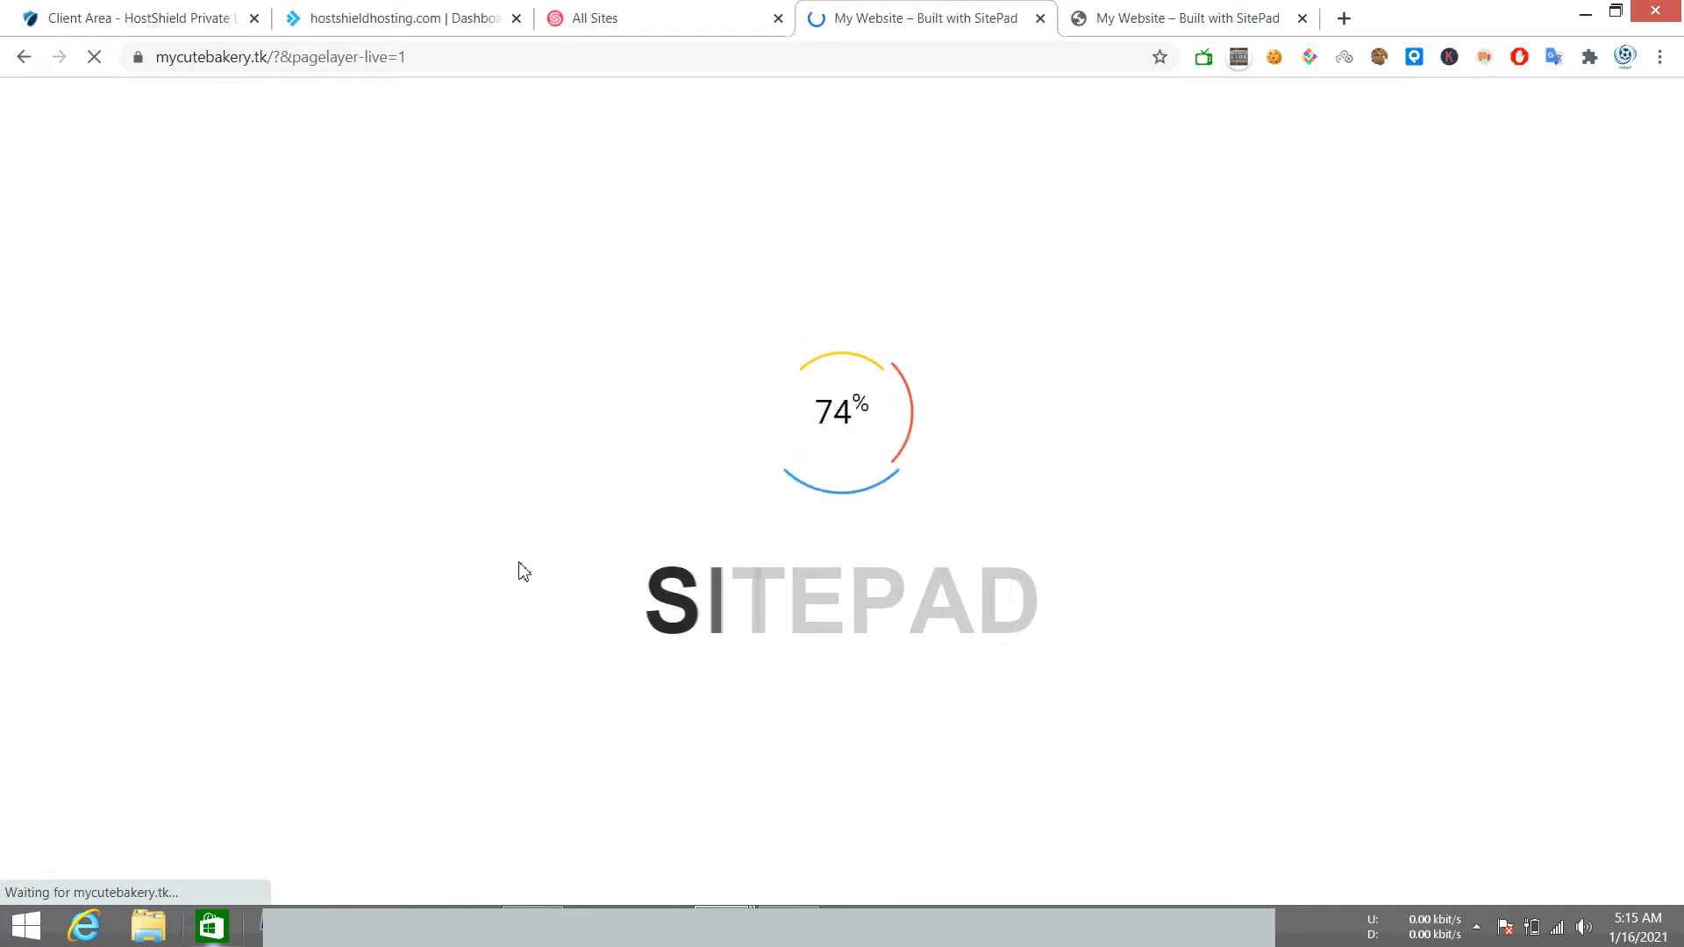
left_click(1129, 12)
left_click(935, 16)
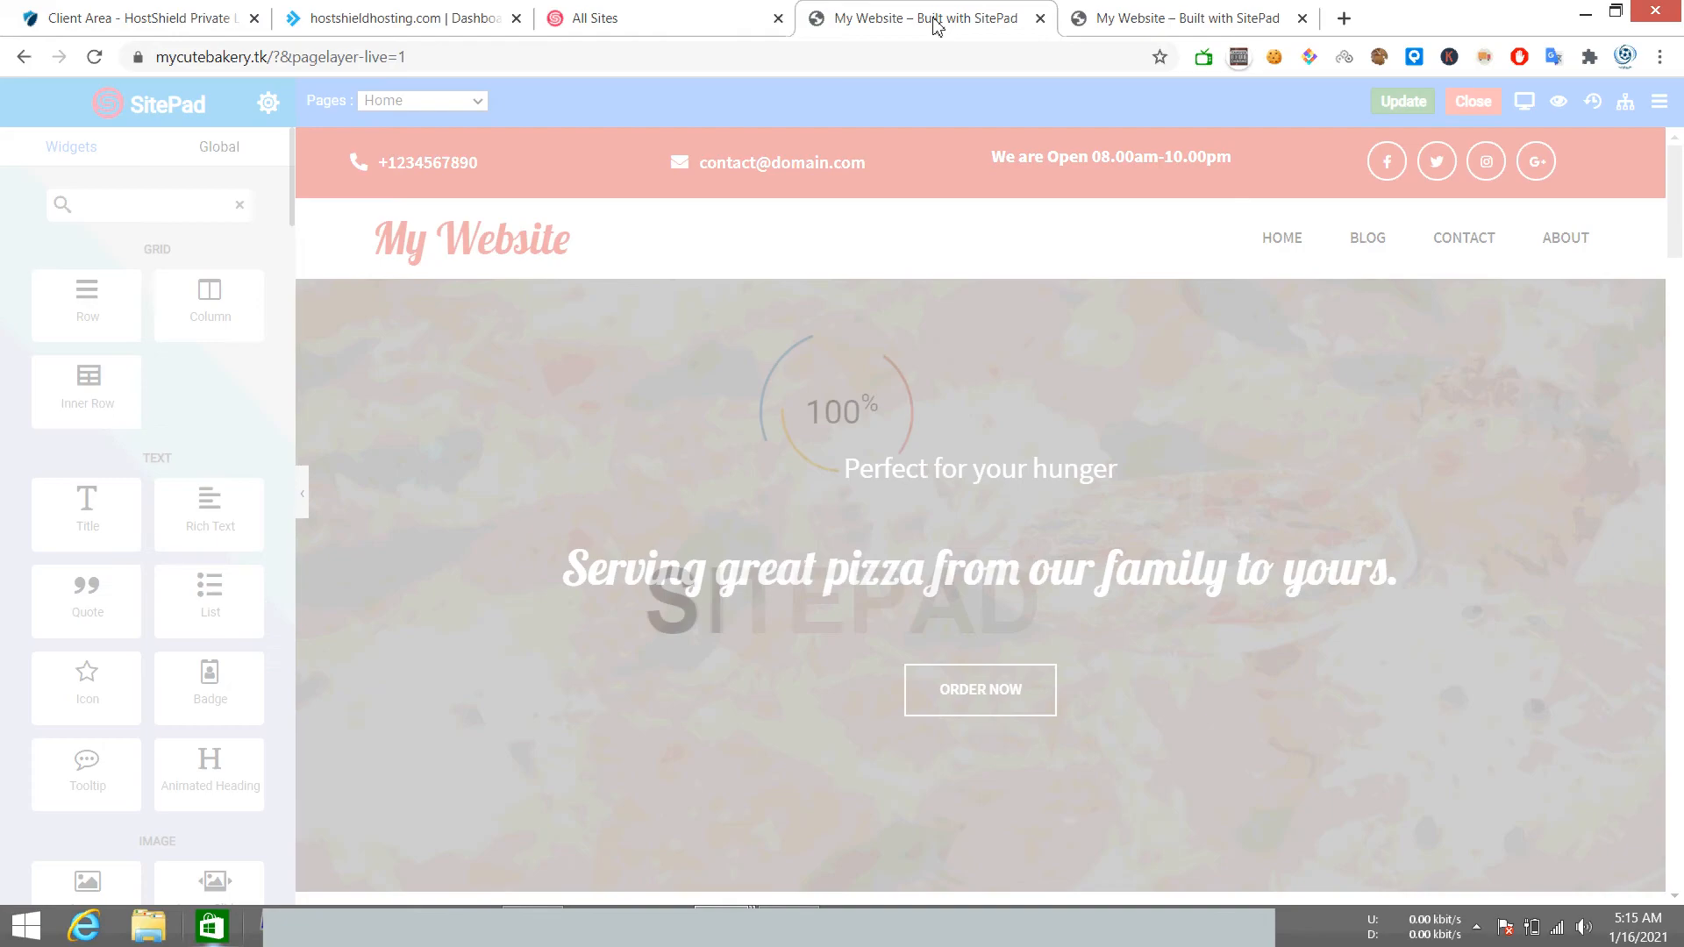
left_click(1105, 19)
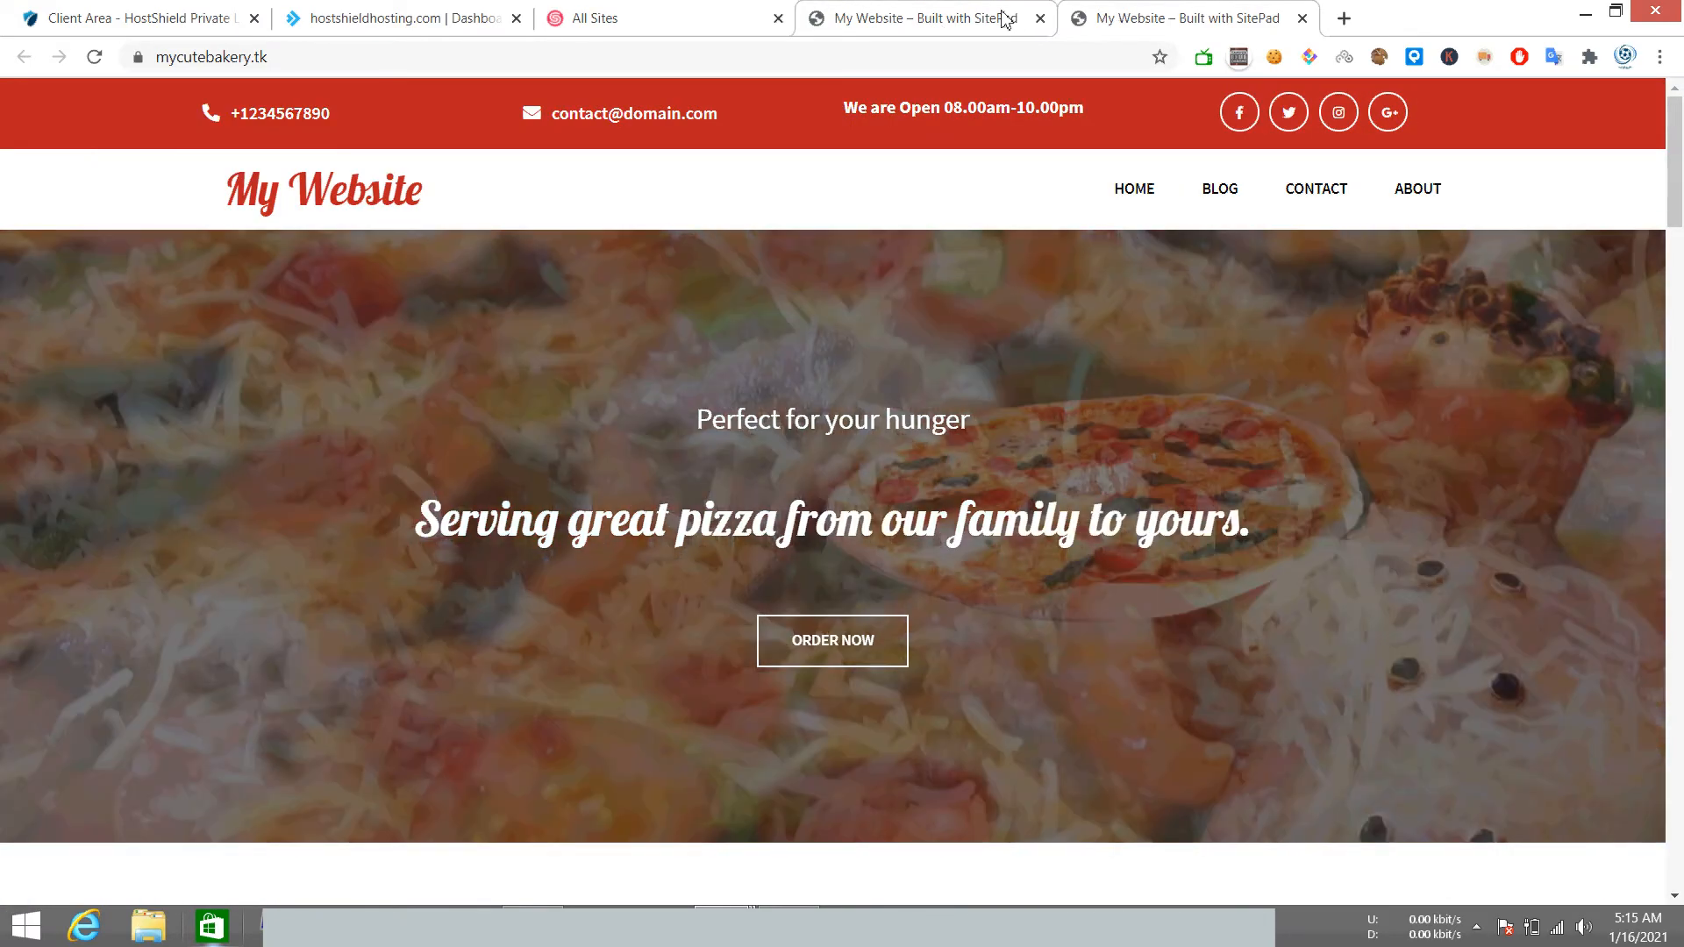
left_click(997, 16)
Switch the page being edited to Header, glancing at the published site while it loads.
left_click(439, 102)
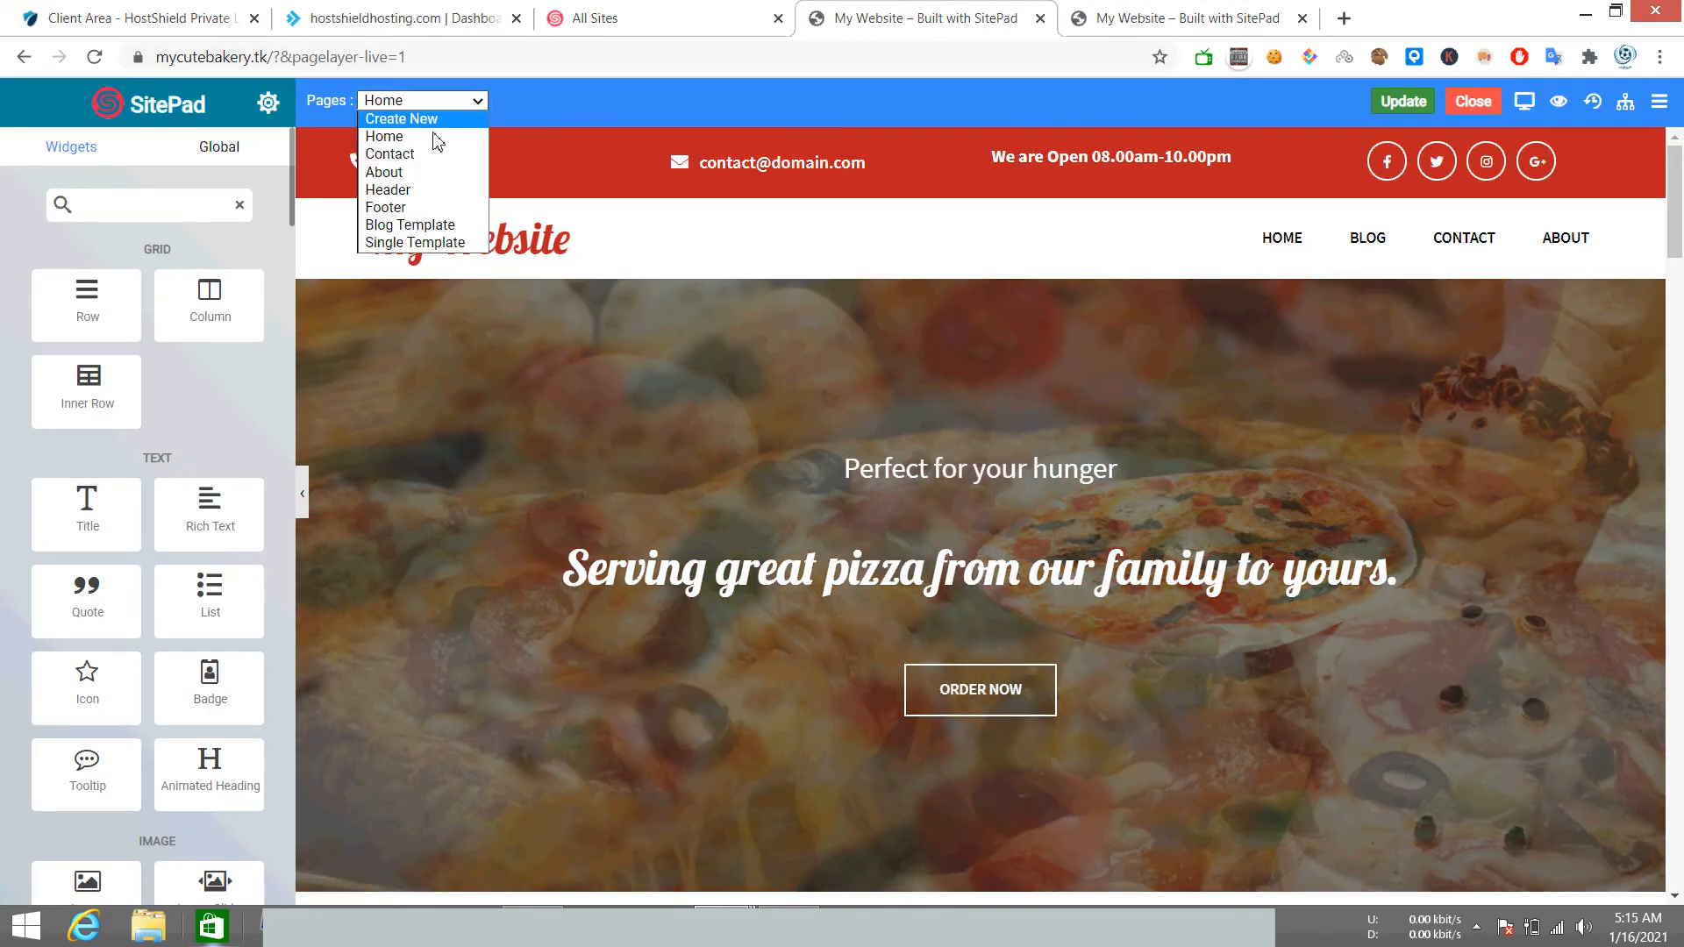
left_click(428, 187)
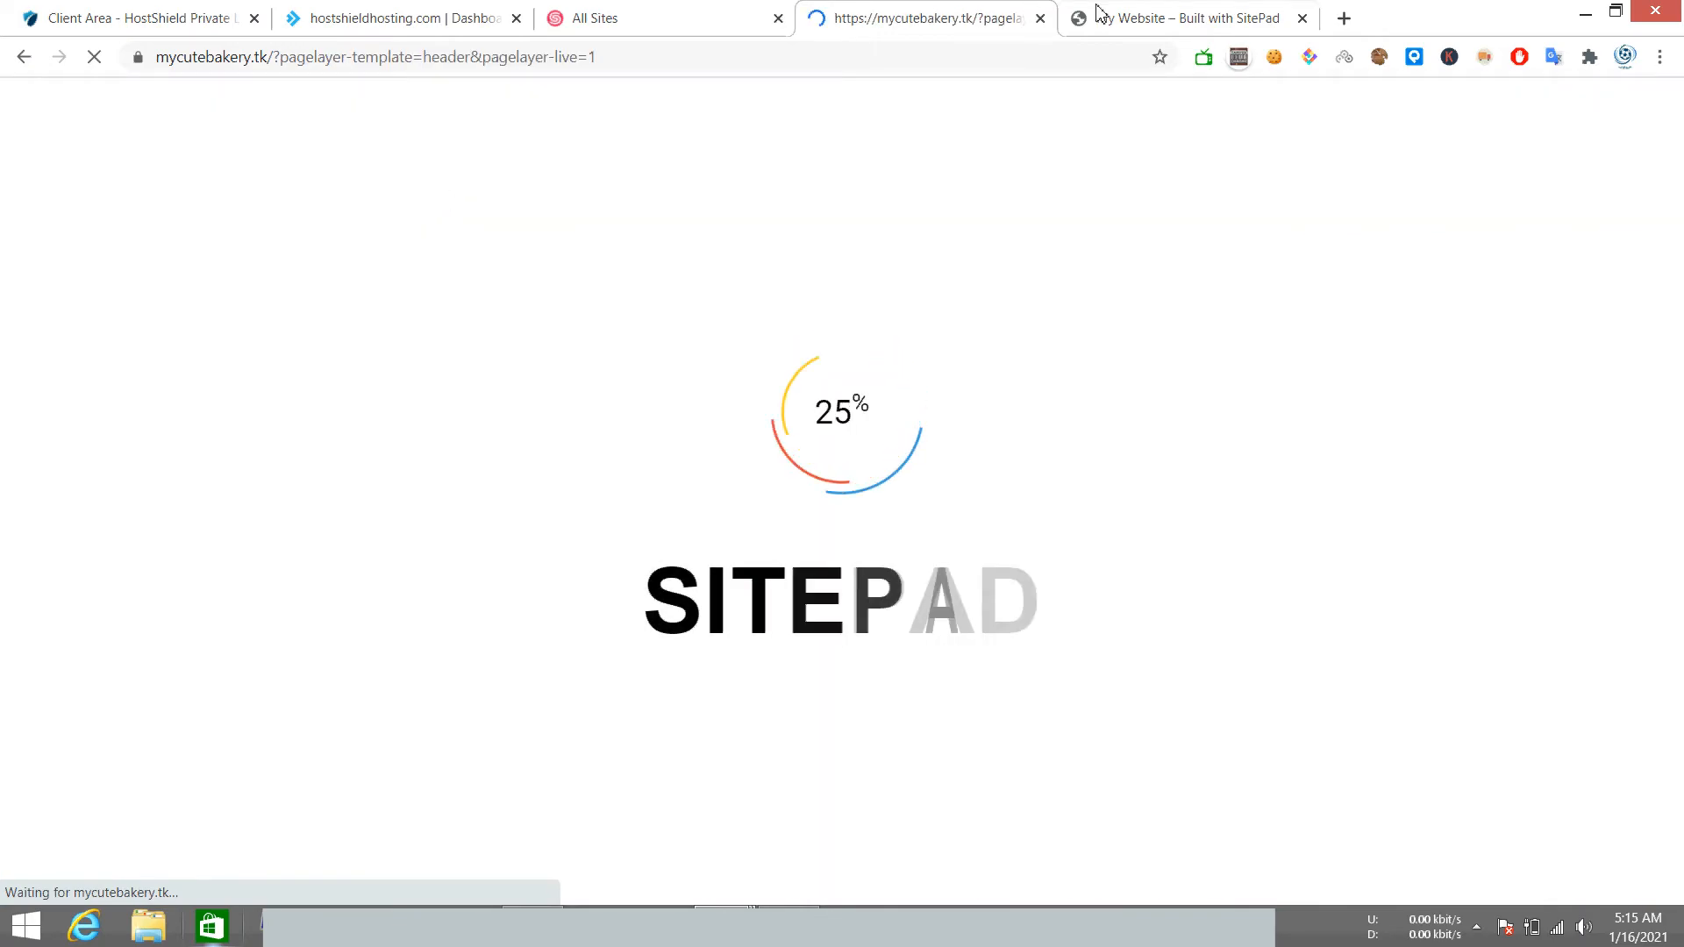
left_click(1114, 21)
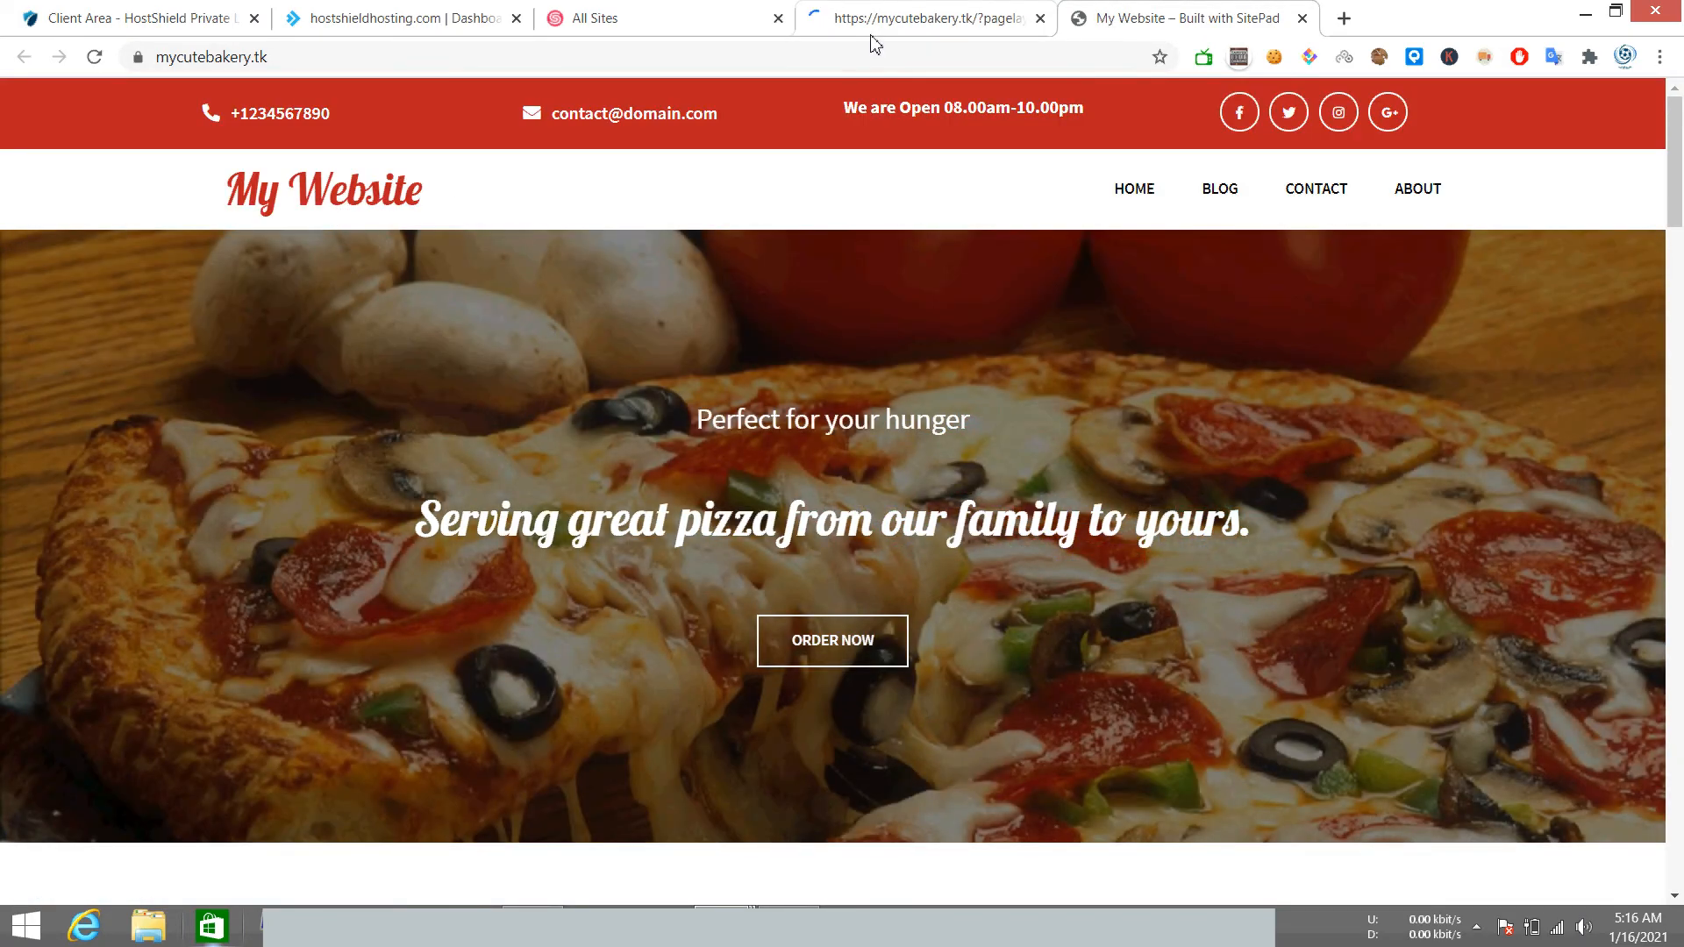
left_click(874, 24)
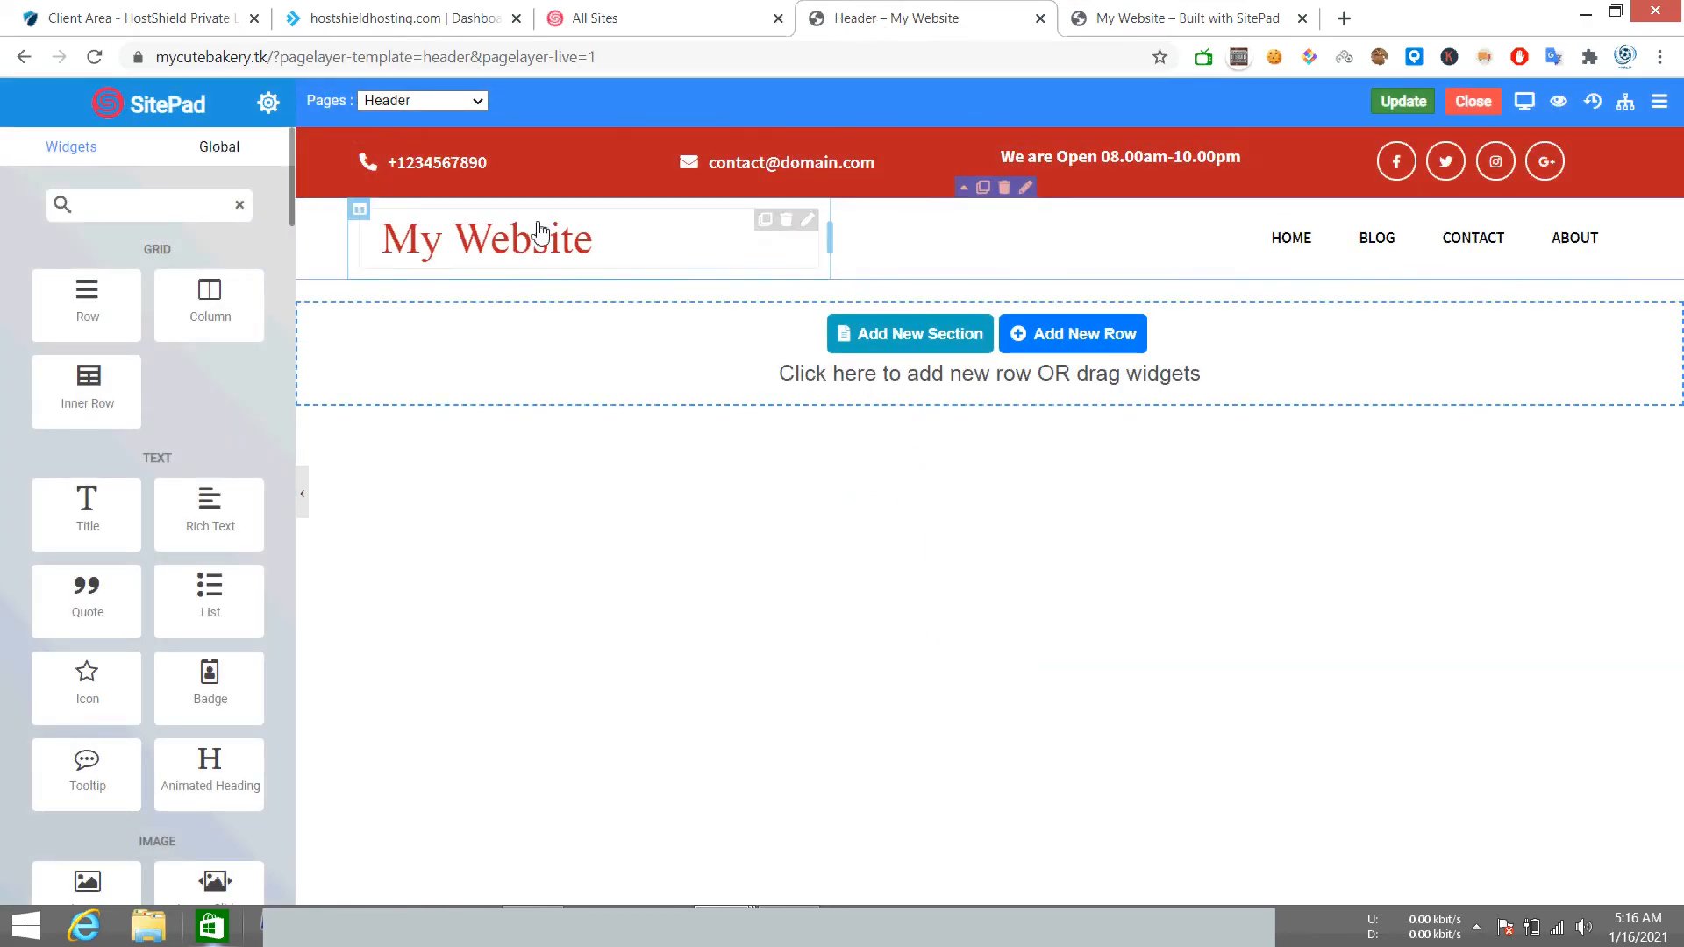
Open the header's site title for editing and examine its Site Title, Typography and Logo Style settings.
left_click(739, 235)
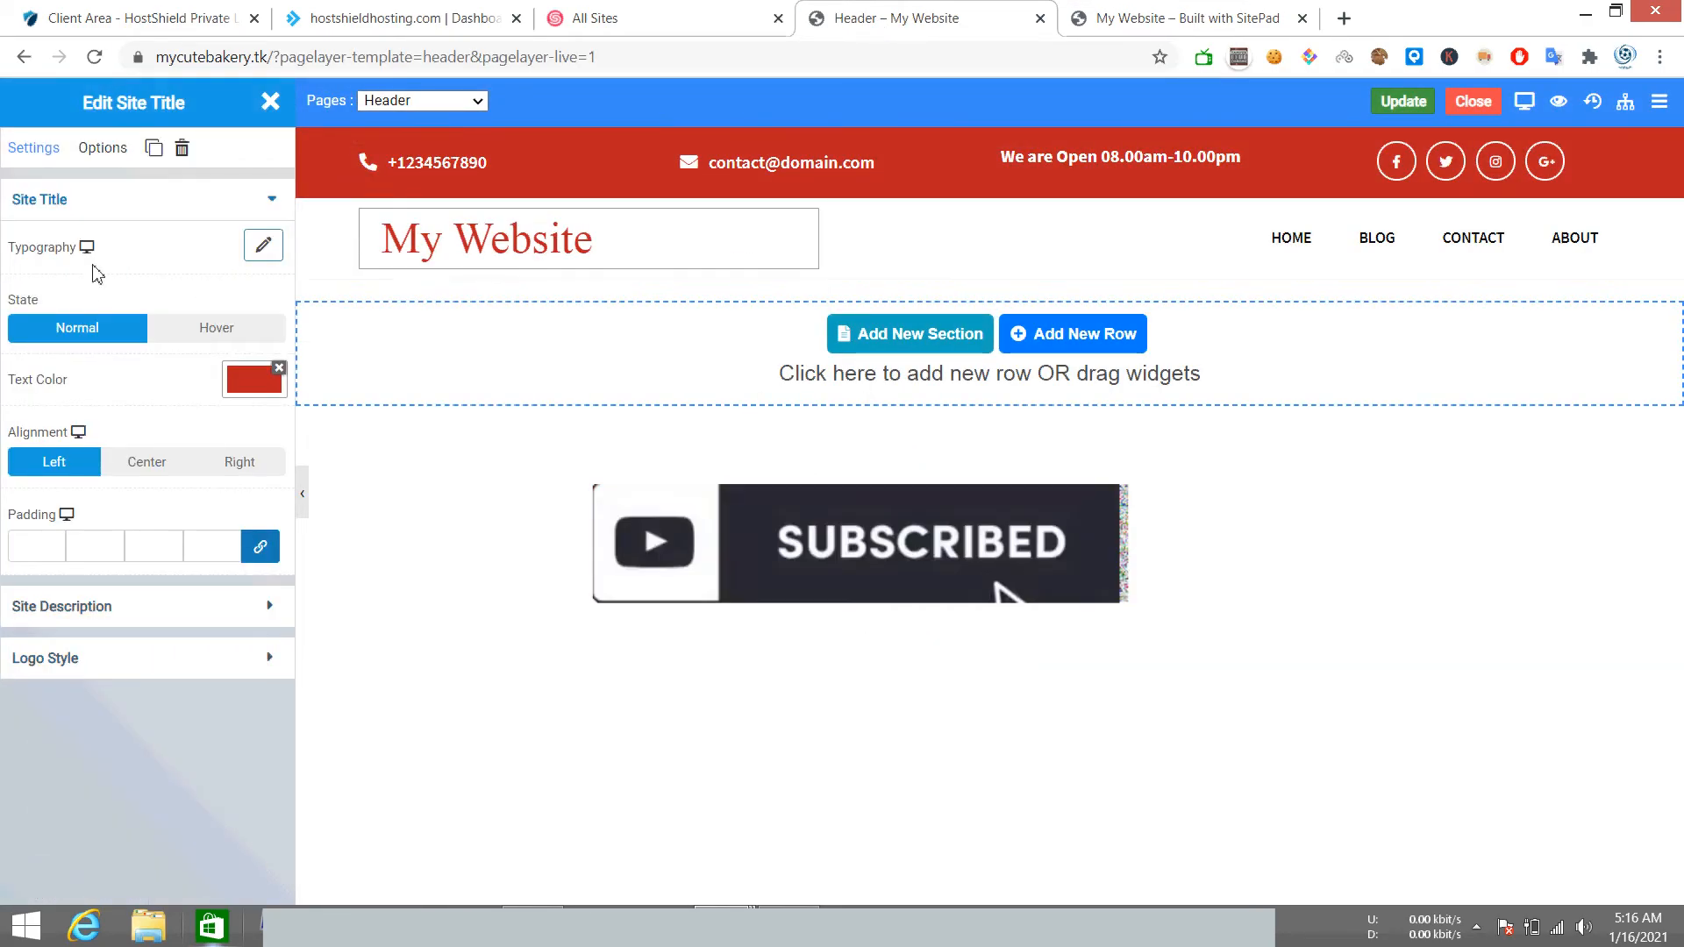
mouse_move(810, 220)
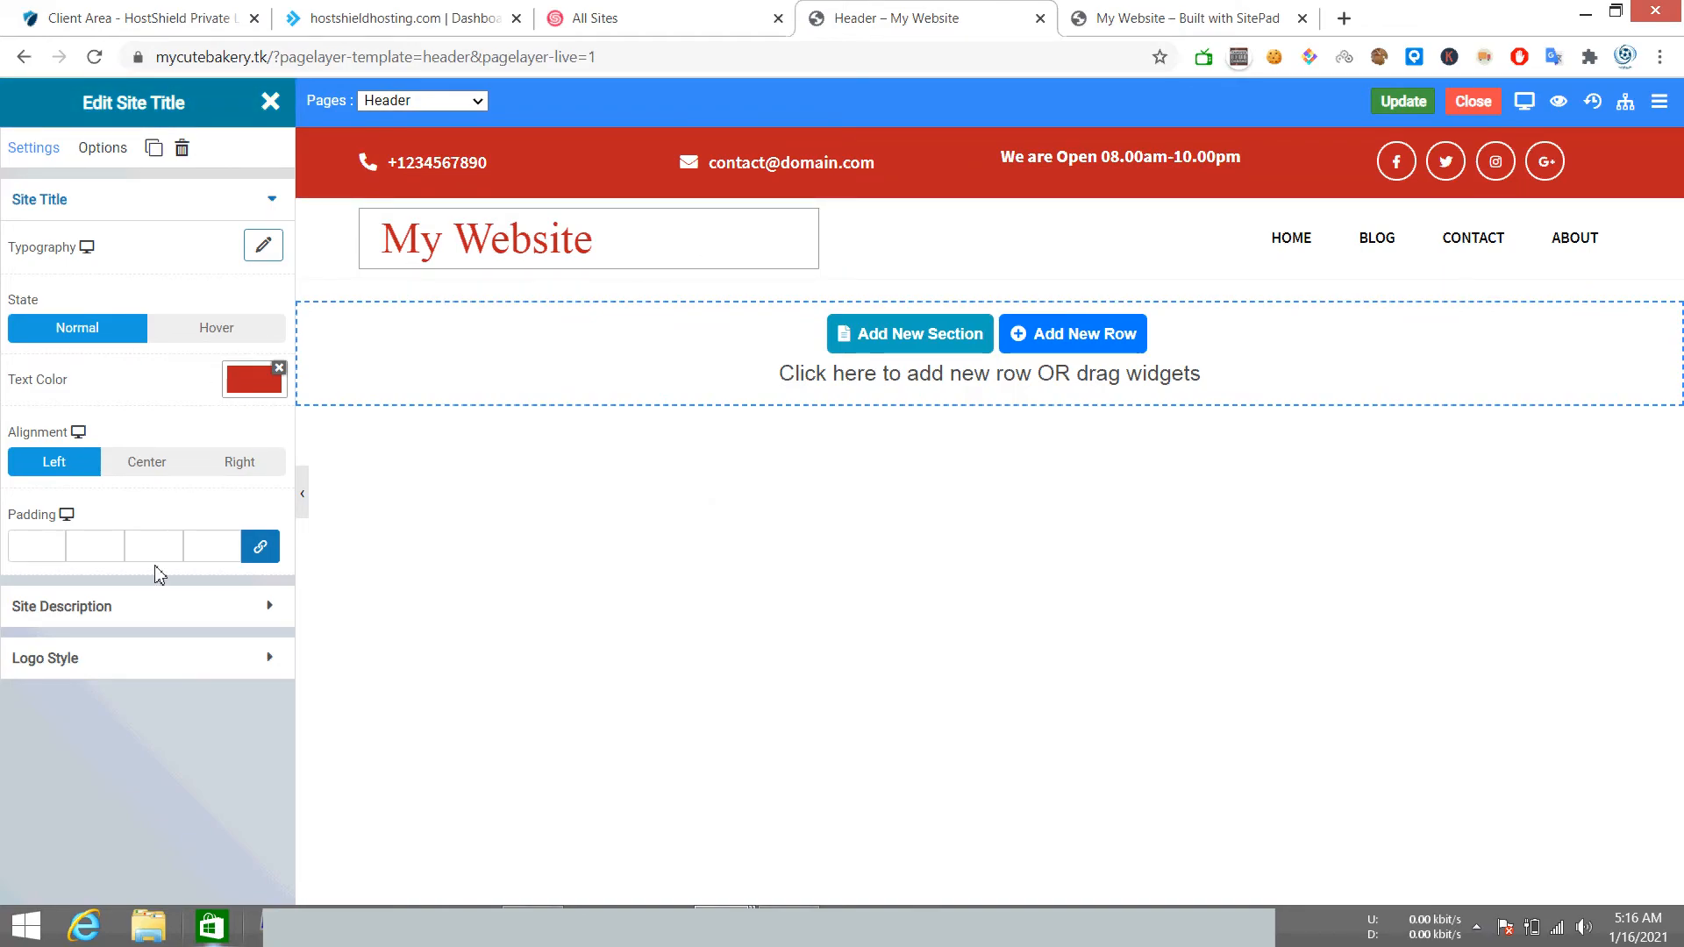
left_click(159, 607)
left_click(130, 372)
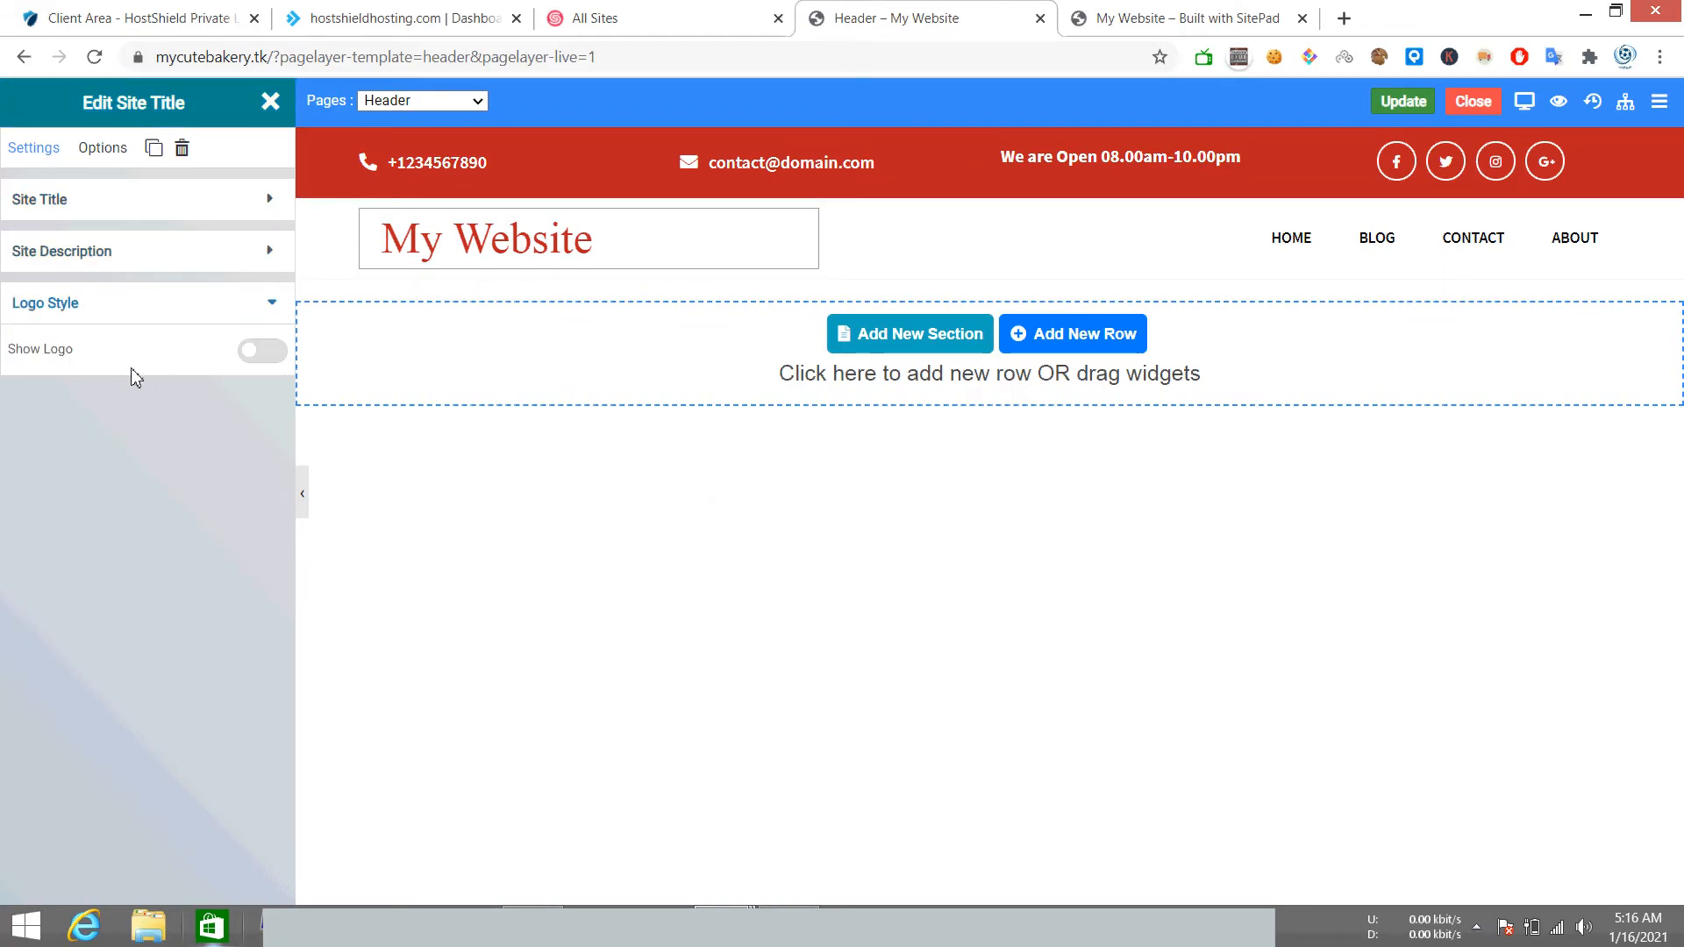
left_click(112, 202)
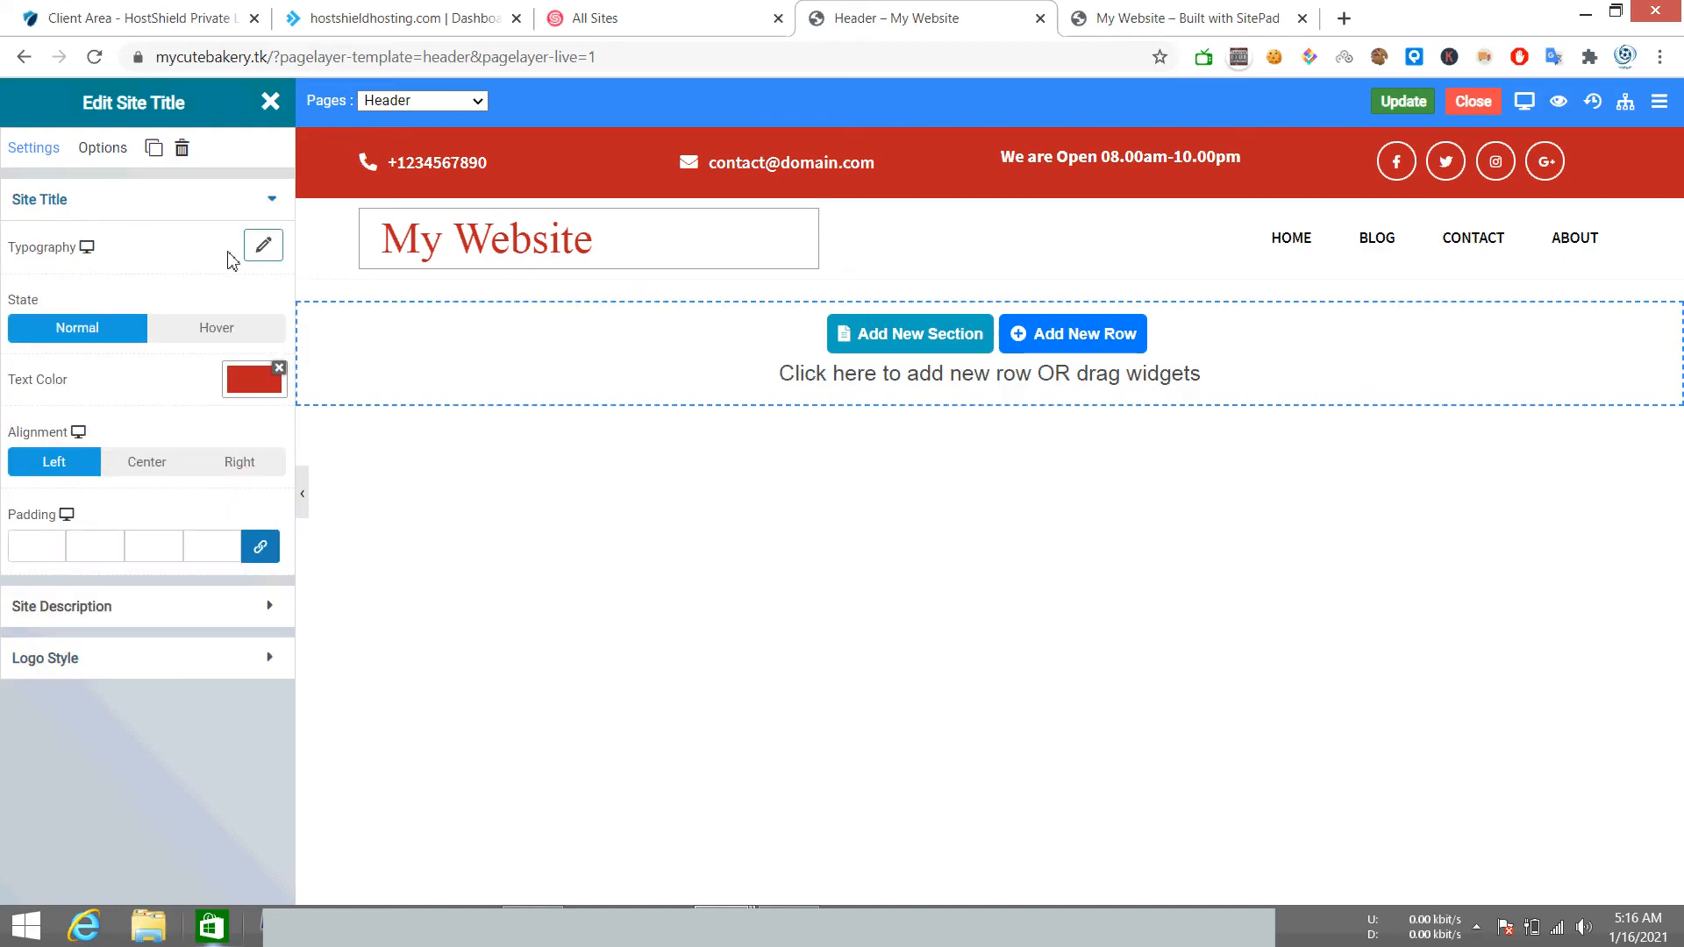
left_click(261, 247)
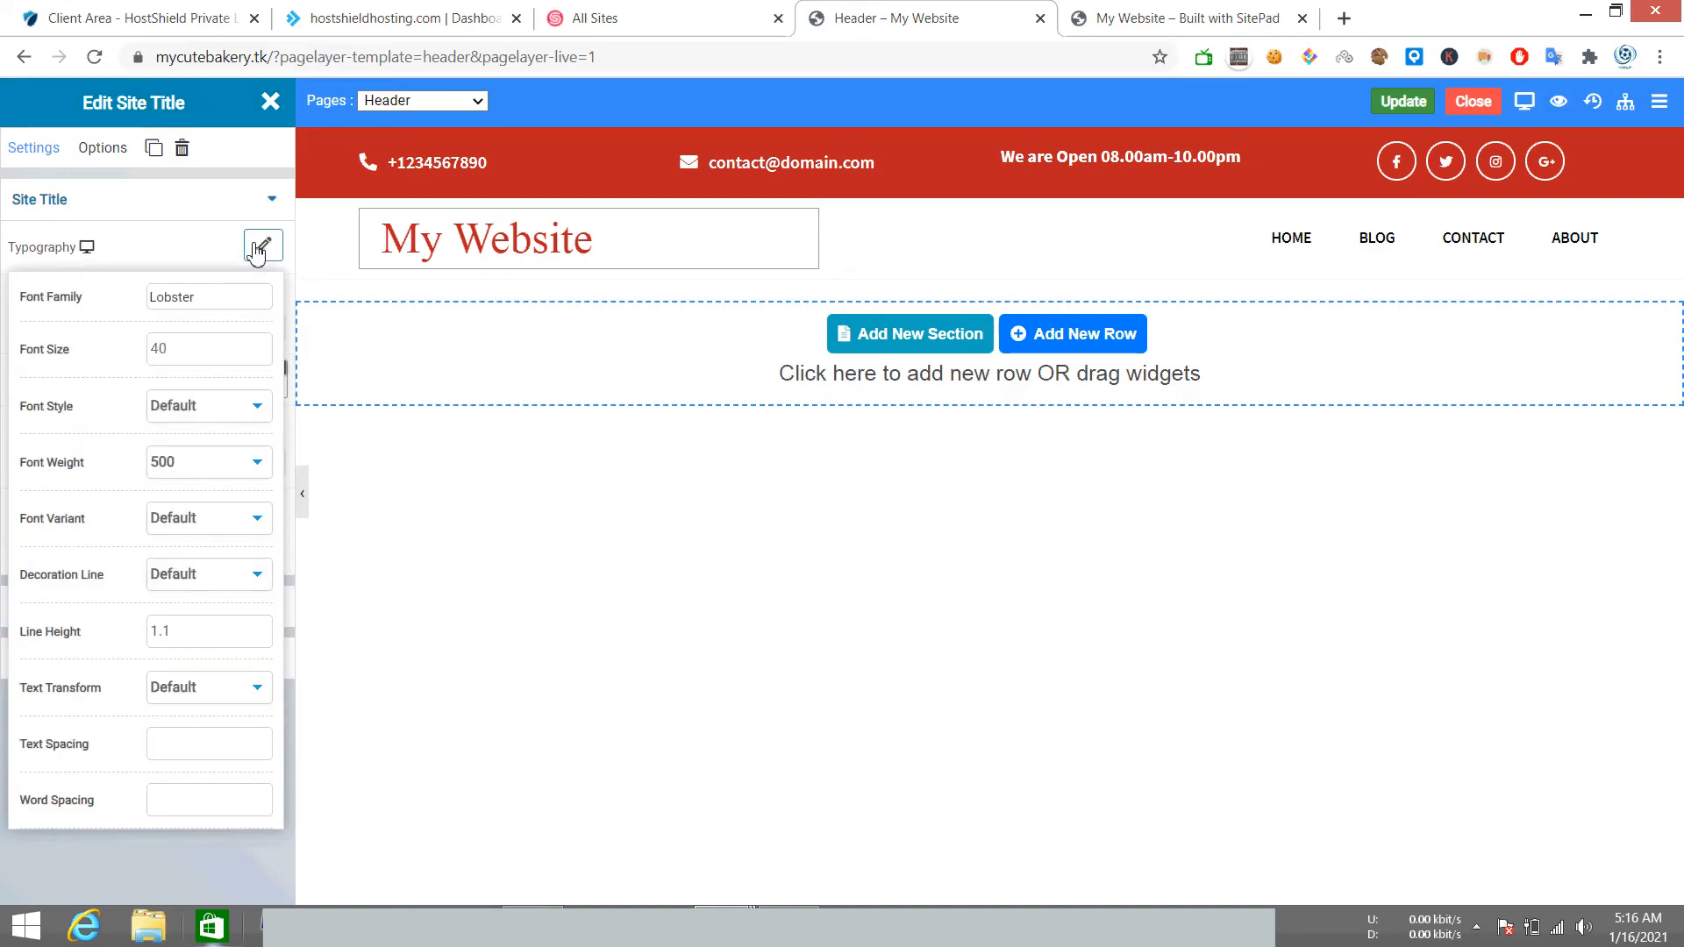
left_click(260, 247)
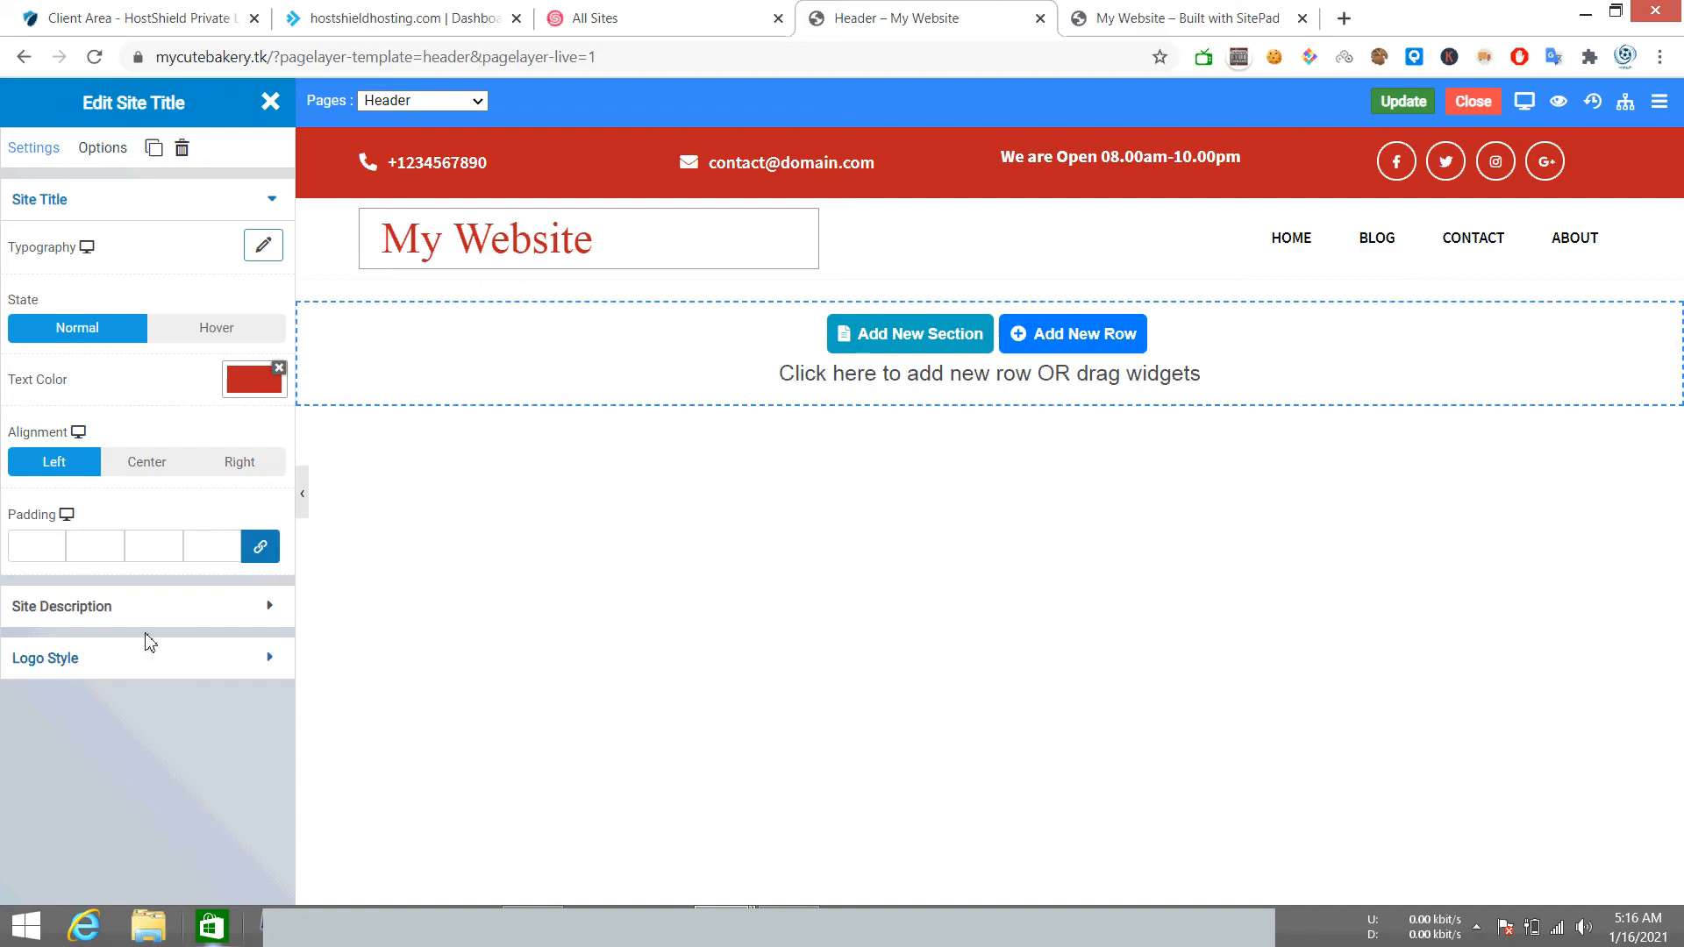
left_click(260, 200)
left_click(260, 203)
left_click(263, 247)
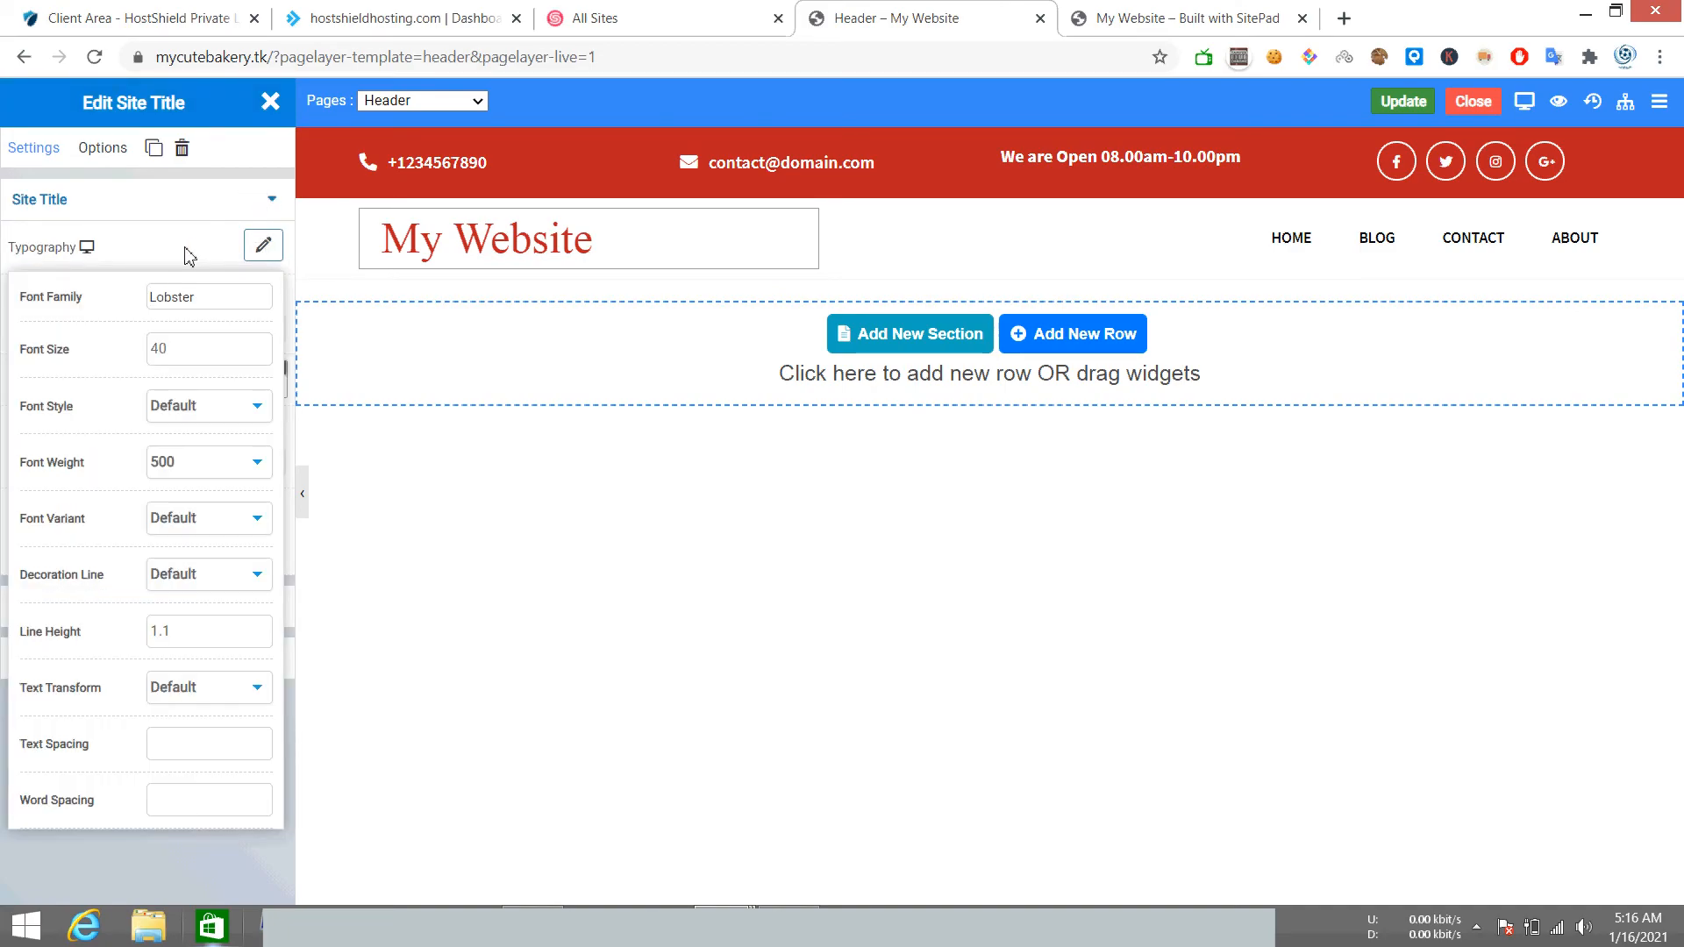
left_click(265, 248)
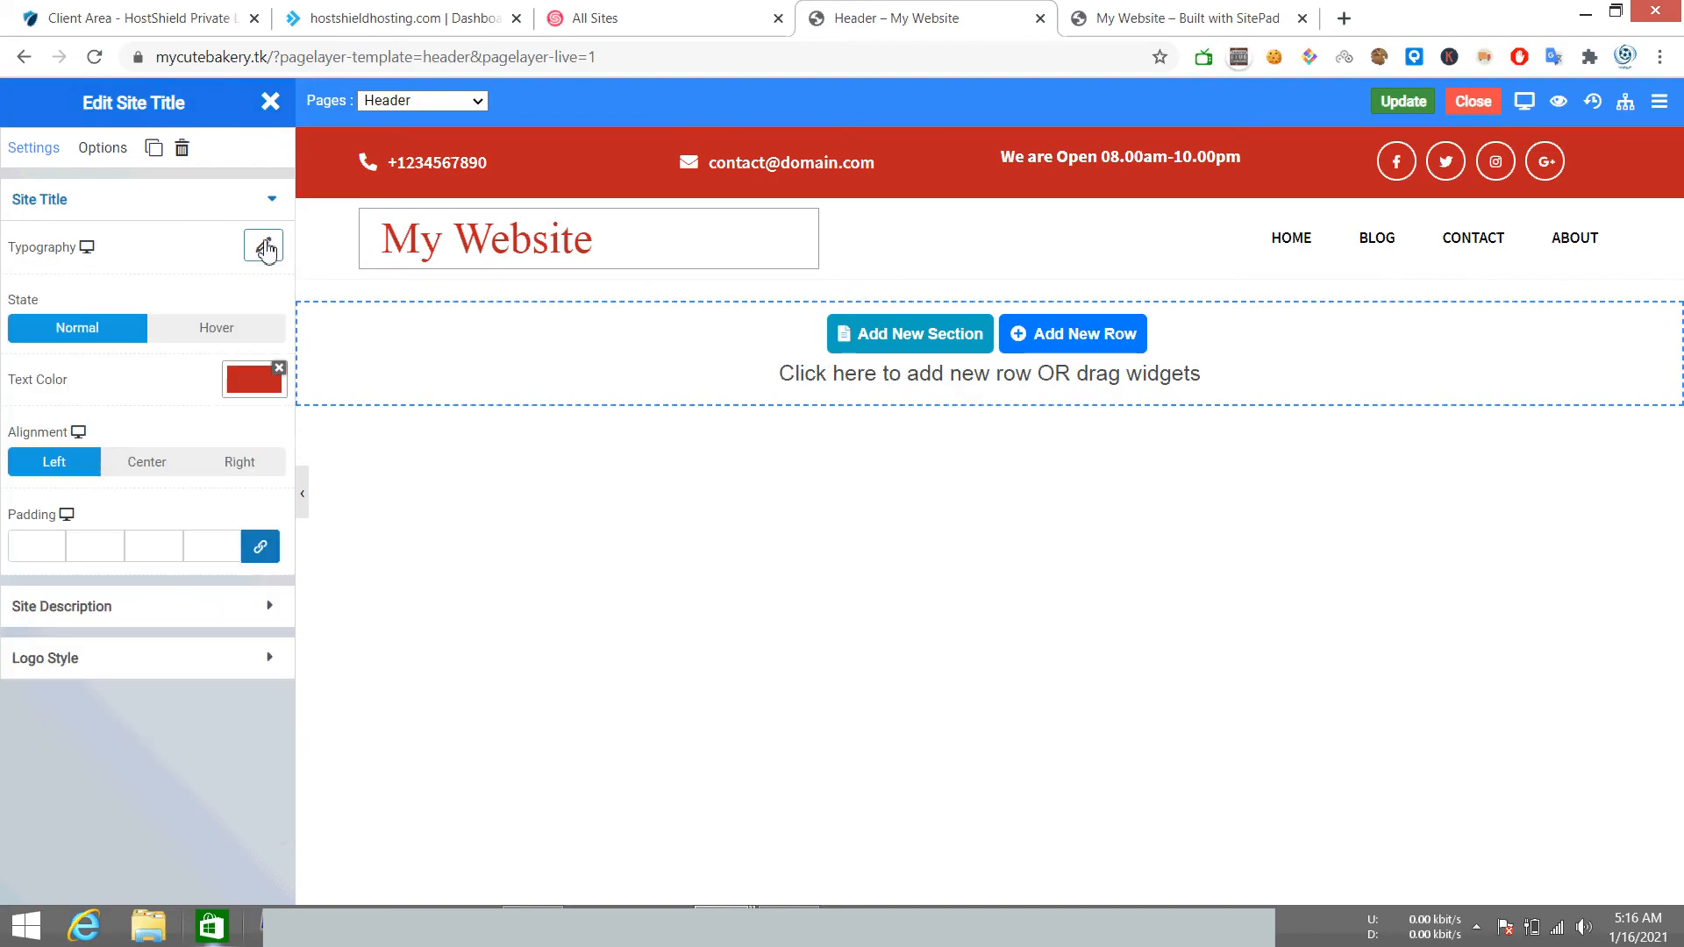
left_click(132, 616)
left_click(104, 355)
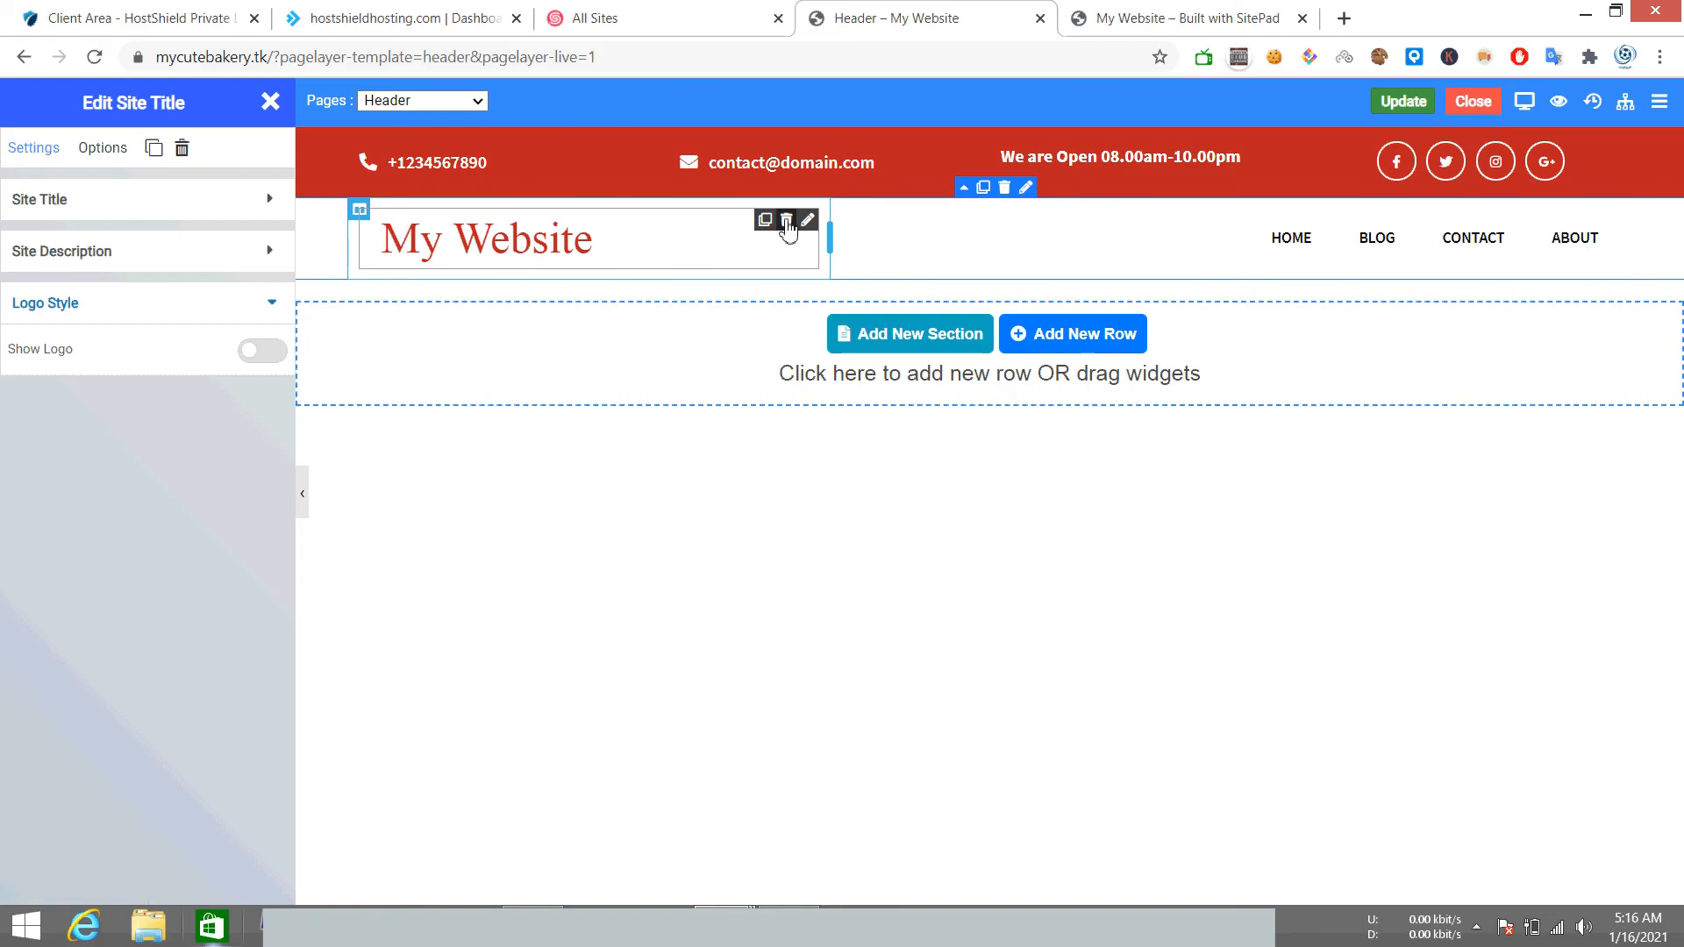
Look through the settings of the header's primary menu and go back to the All Sites list.
left_click(1520, 250)
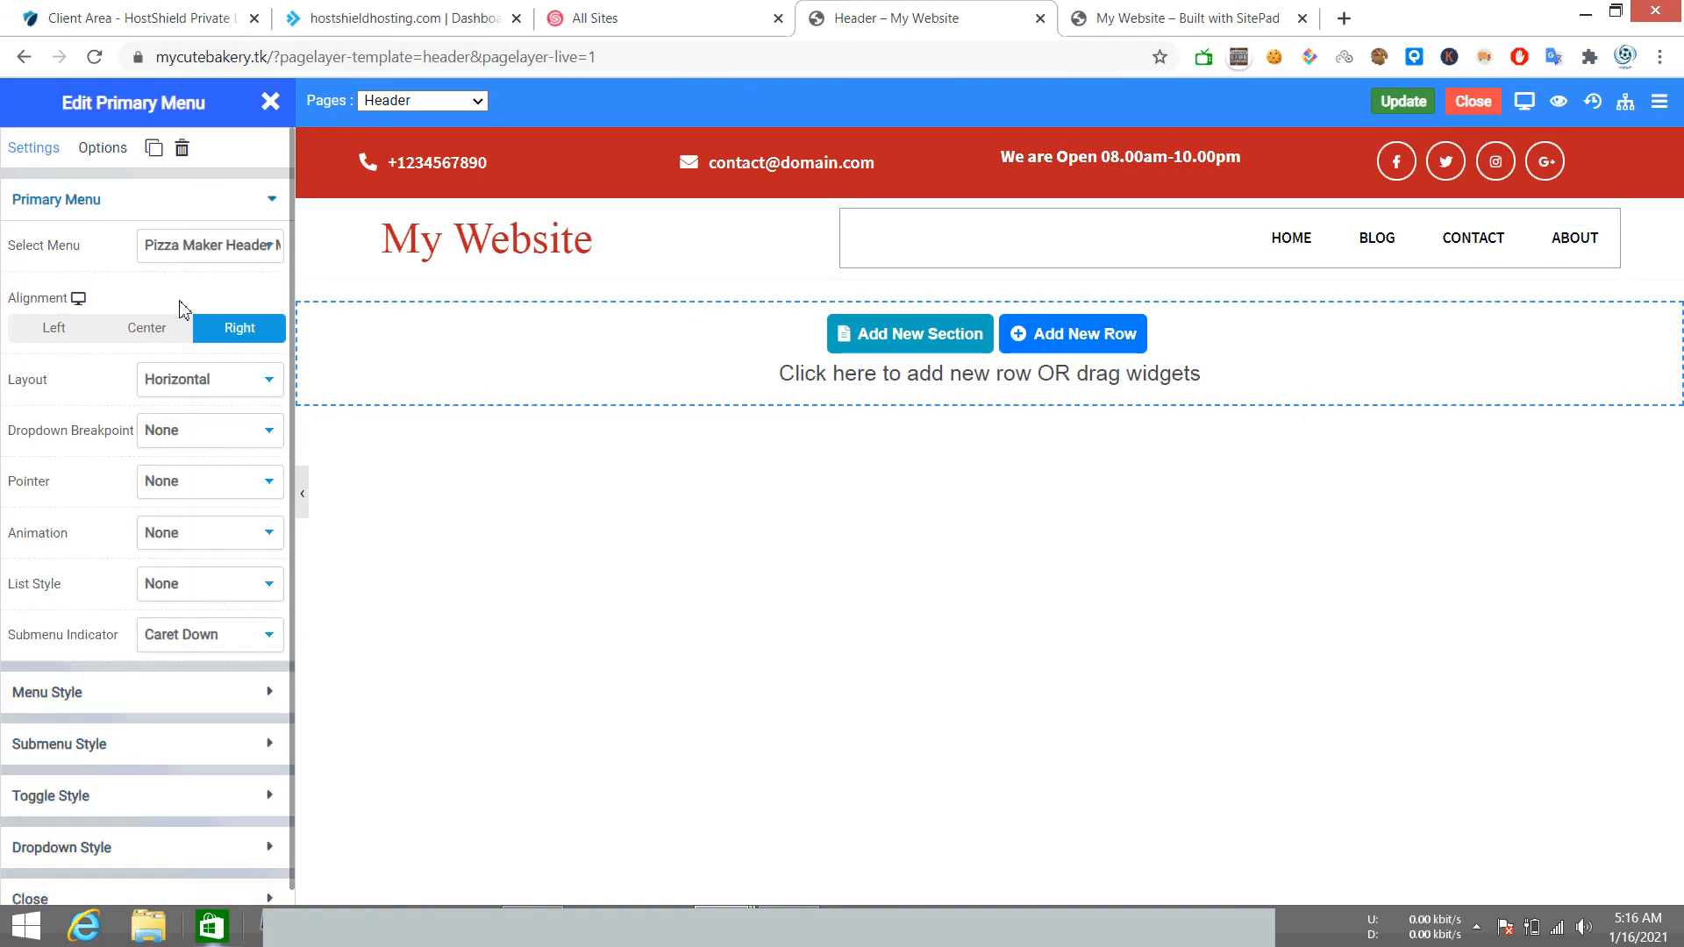
scroll(129, 775, "down", 1)
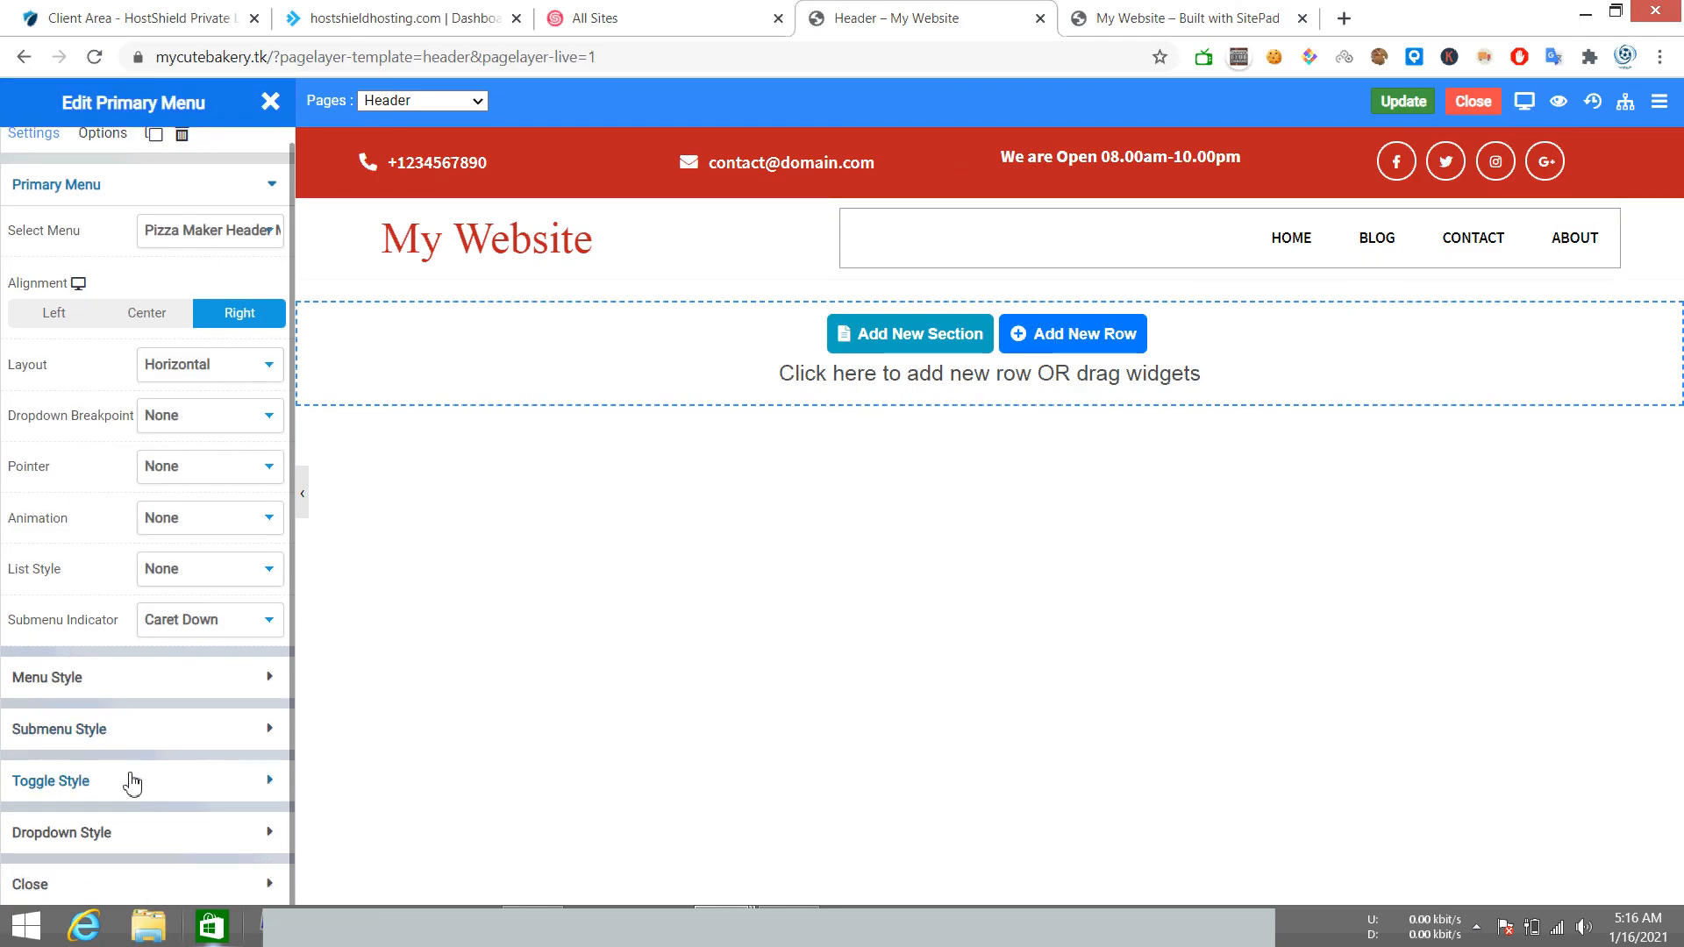
scroll(100, 315, "up", 1)
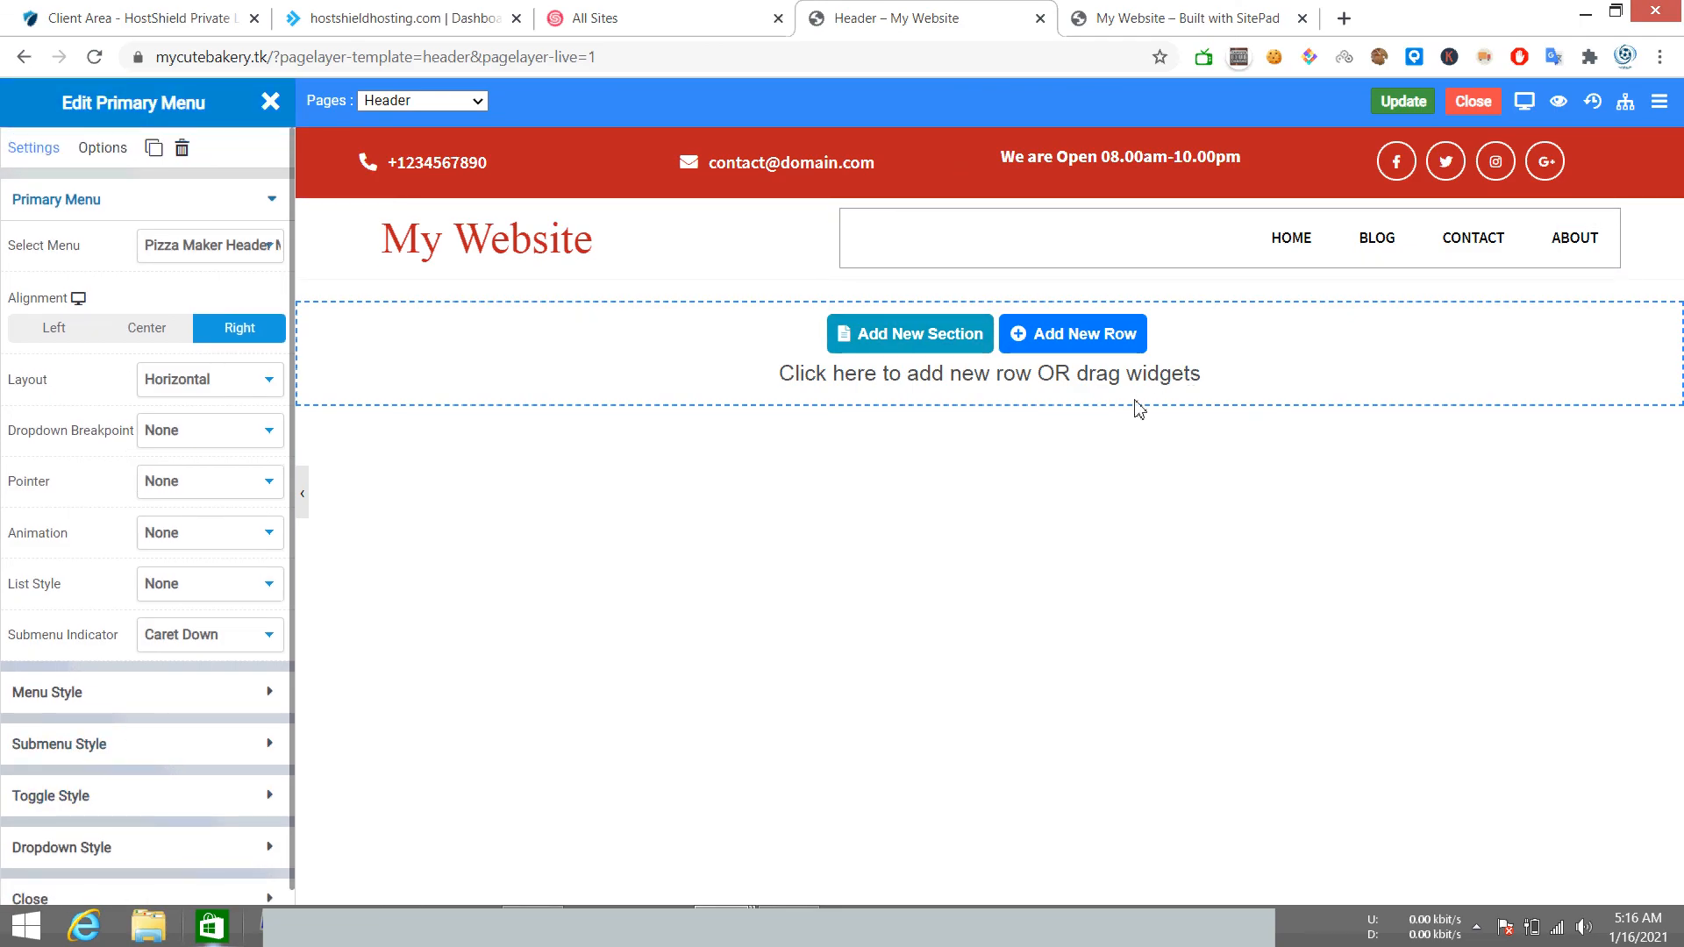
left_click(606, 21)
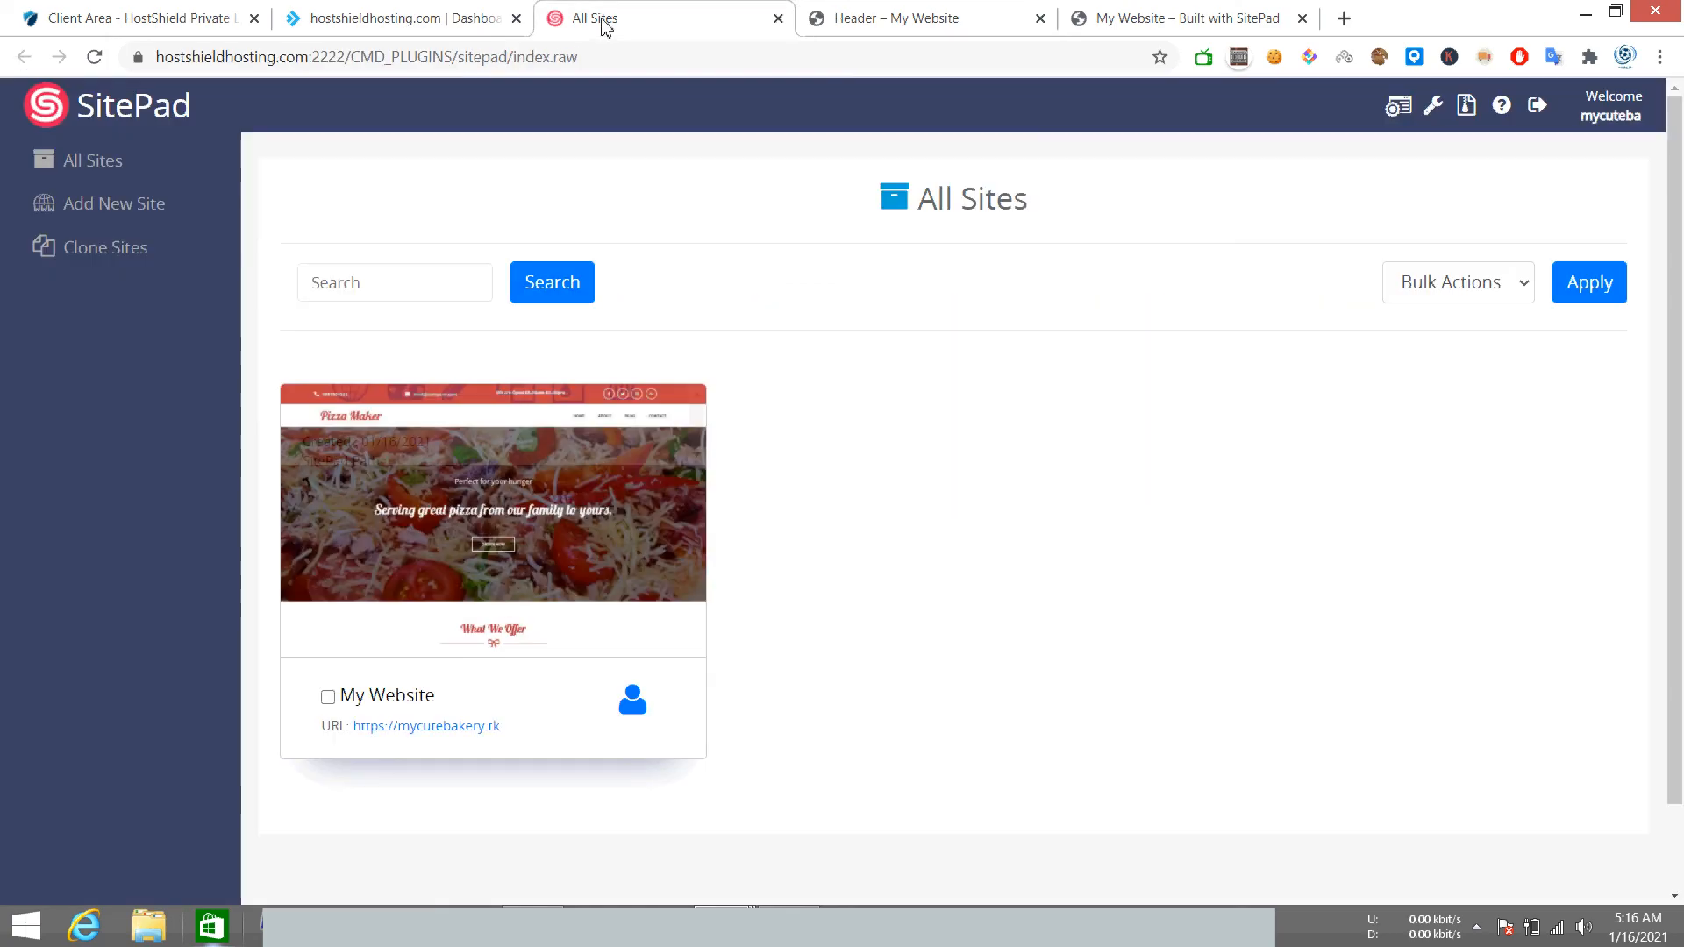